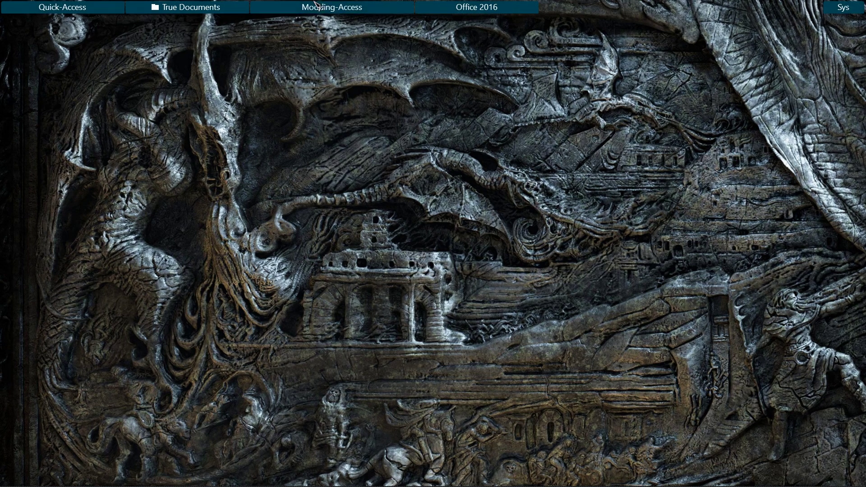
Navigate from Skyrim's Data folder into Meshes > AARS > CL
mouse_move(318, 6)
double_click(270, 58)
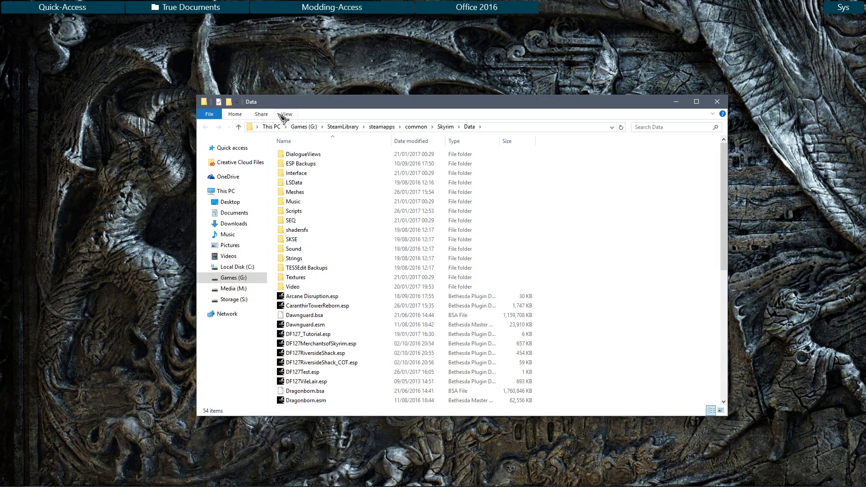
double_click(305, 193)
double_click(293, 154)
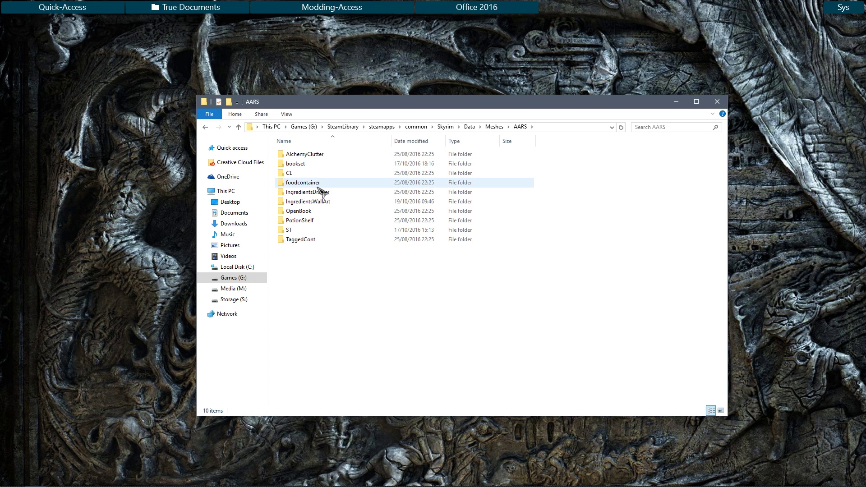
double_click(307, 174)
Browse the jar meshes, then open BleedingCrowninjar.nif in NifSkope
left_click(321, 183)
scroll(359, 237, "down", 1)
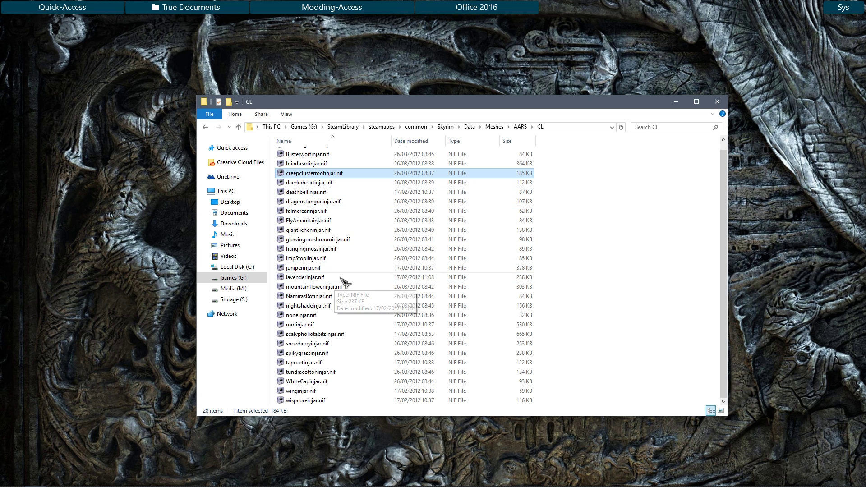
left_click(332, 250)
left_click(318, 211)
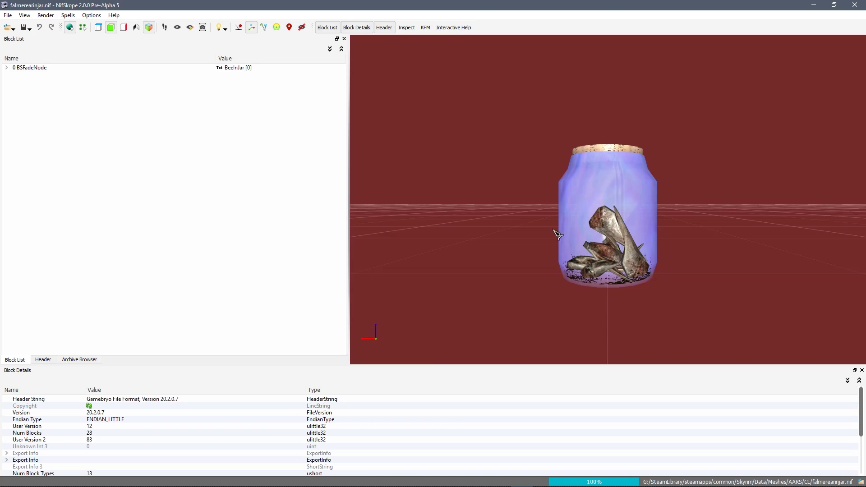
scroll(558, 234, "up", 3)
left_click_drag(568, 234, 586, 235)
scroll(535, 243, "down", 2)
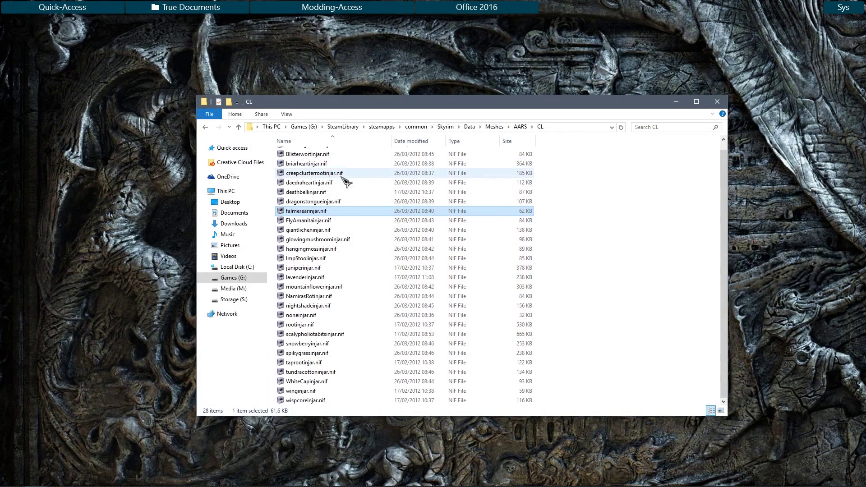
left_click(323, 173)
scroll(333, 185, "up", 1)
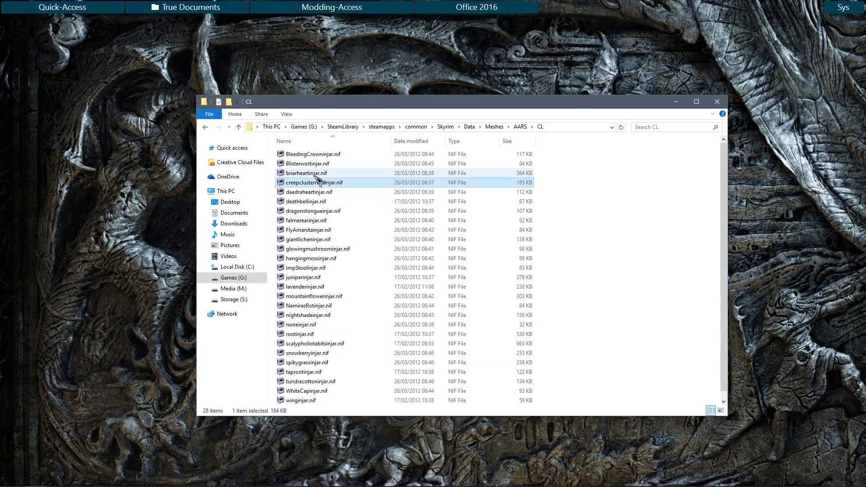
left_click(316, 155)
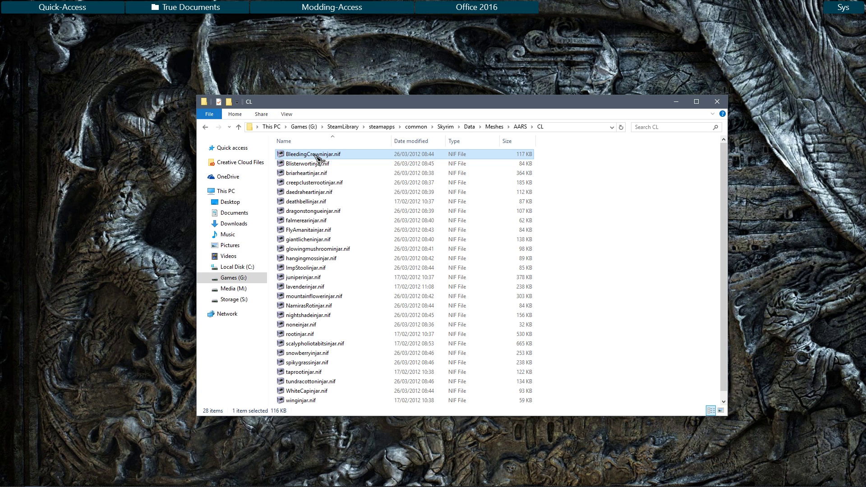
double_click(321, 155)
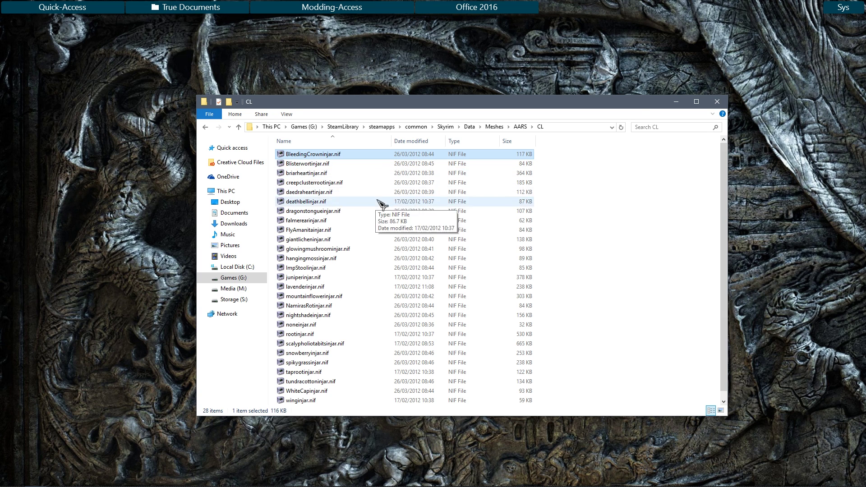
Expand the BSFadeNode tree, inspect the jar and mushroom blocks, and dock NifSkope on the right
scroll(546, 207, "up", 5)
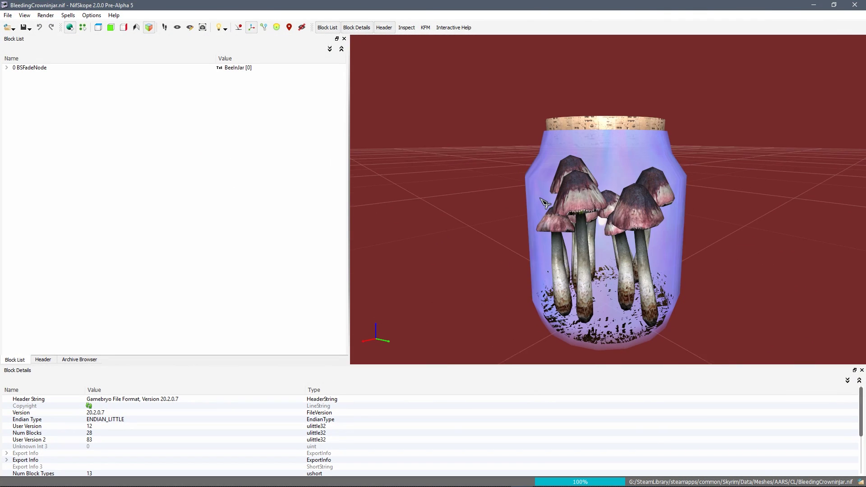
scroll(518, 205, "down", 4)
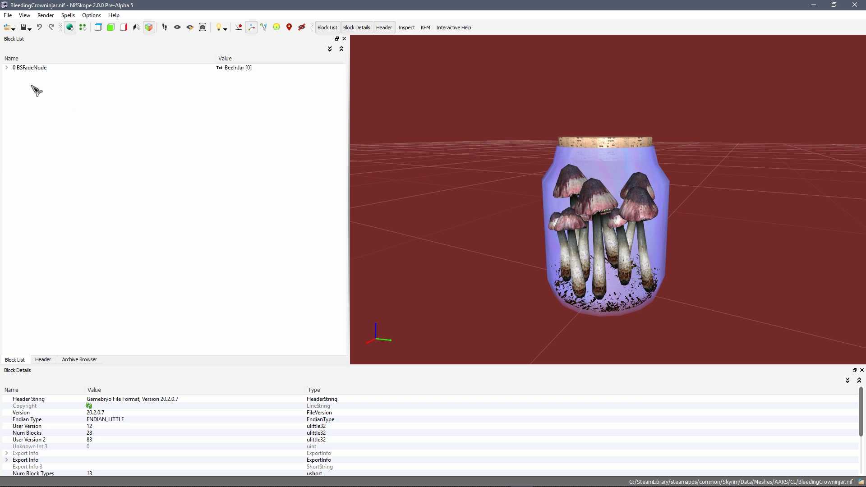
left_click(6, 68)
left_click(40, 75)
left_click(44, 95)
left_click(53, 122)
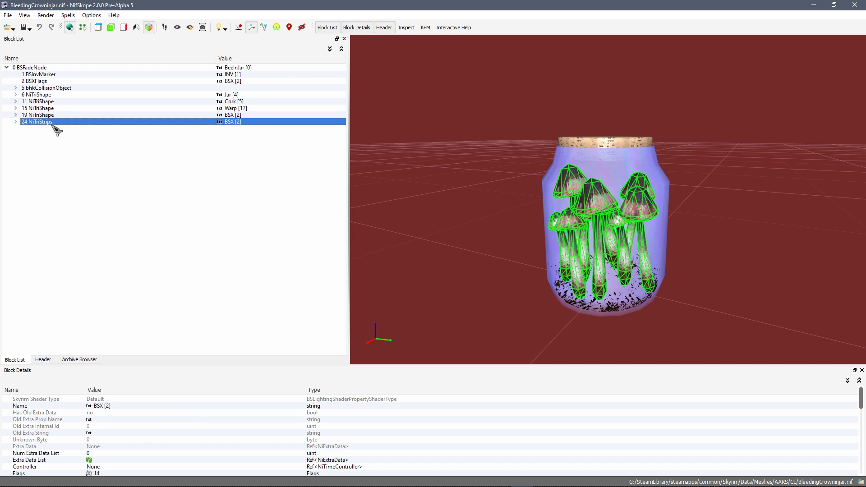
left_click_drag(475, 182, 514, 207)
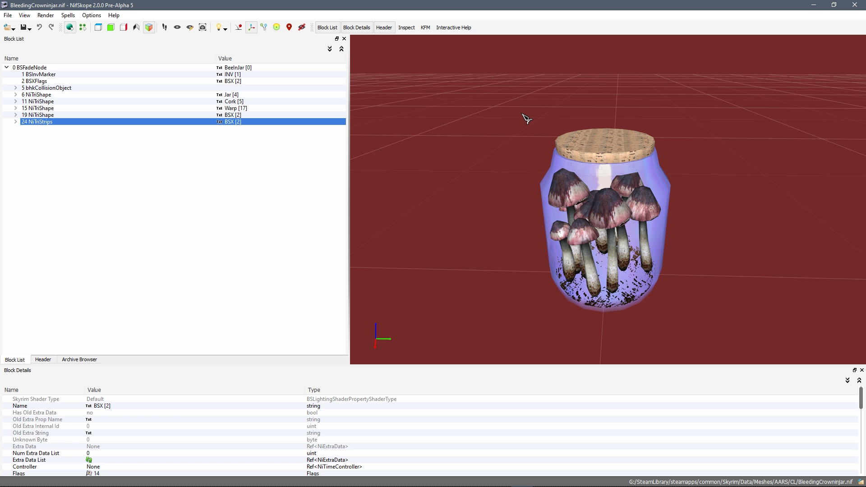
left_click_drag(491, 20, 865, 95)
left_click(348, 115)
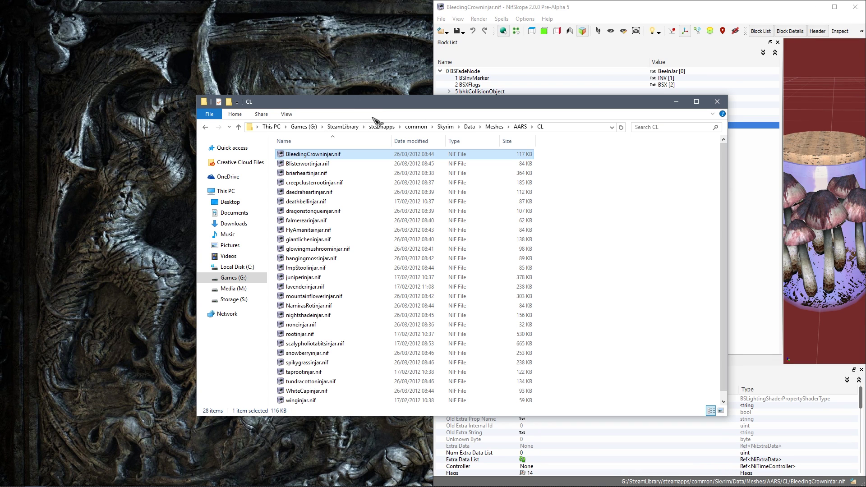
Go to Skyrim_Unpacked\BSAopt\out\meshes\plants in File Explorer
left_click(416, 126)
scroll(351, 212, "down", 5)
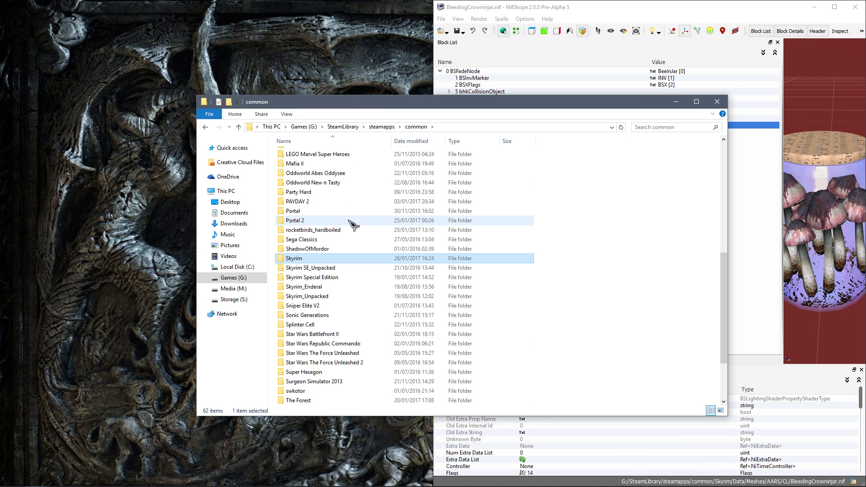
double_click(319, 296)
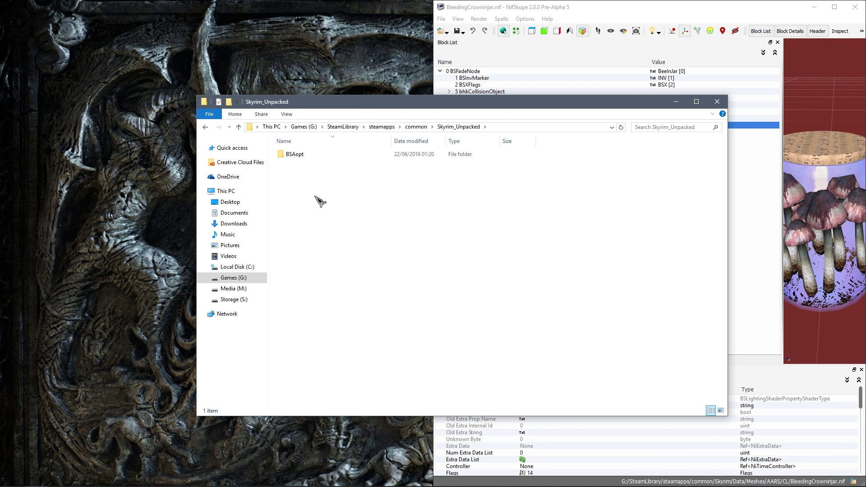
double_click(301, 156)
double_click(301, 156)
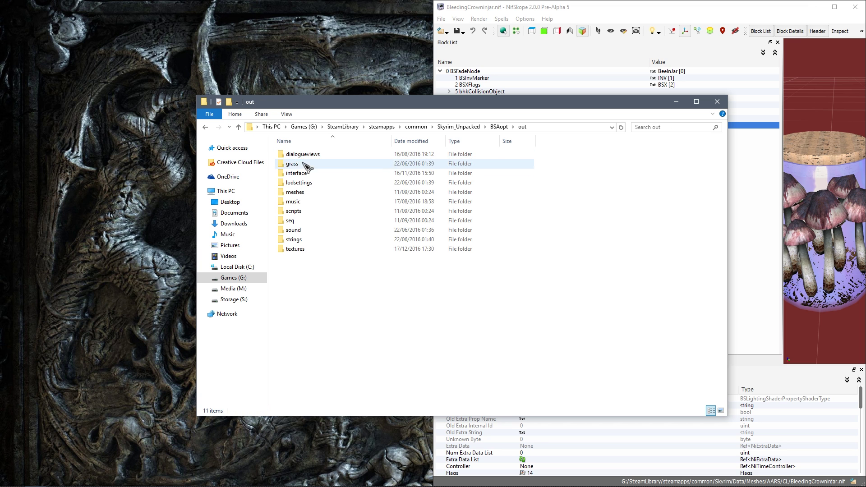
double_click(299, 197)
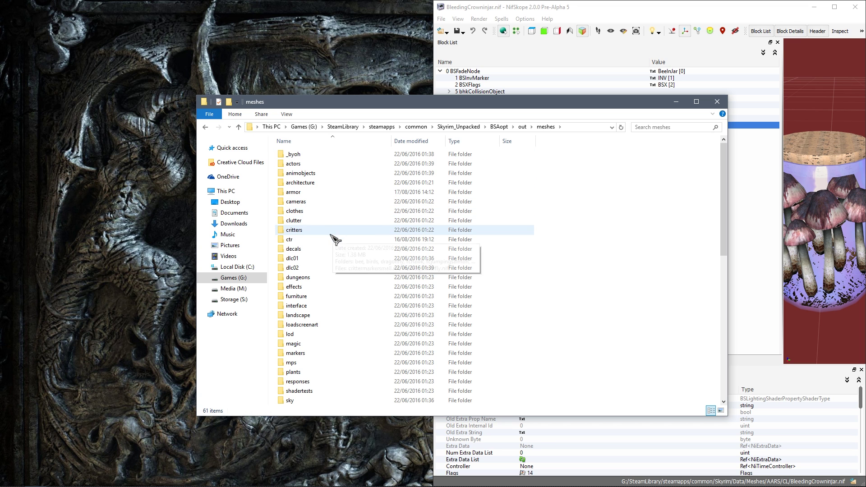
scroll(315, 234, "down", 5)
double_click(303, 232)
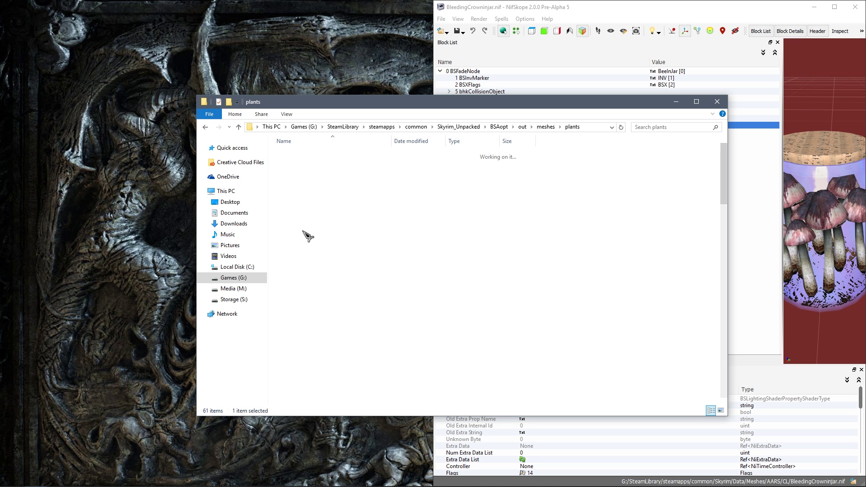
scroll(323, 229, "down", 8)
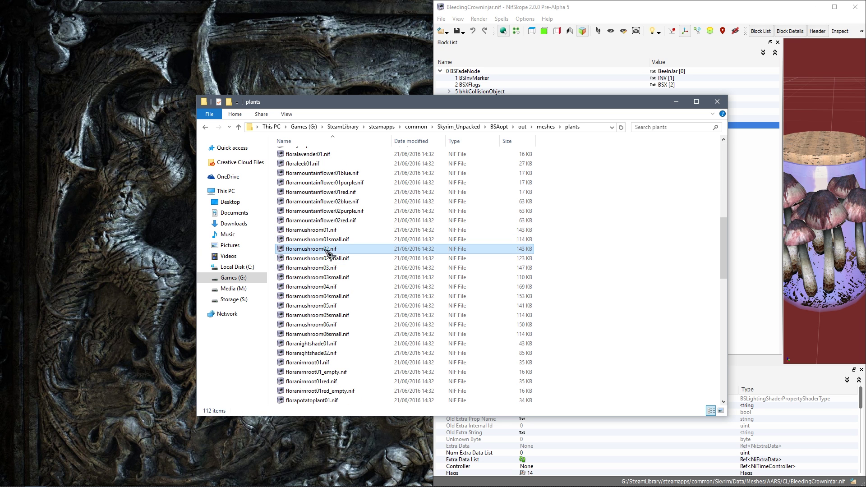
Open floramushroom02.nif in NifSkope, close Explorer, and dock the new window on the left
left_click(307, 249)
double_click(308, 249)
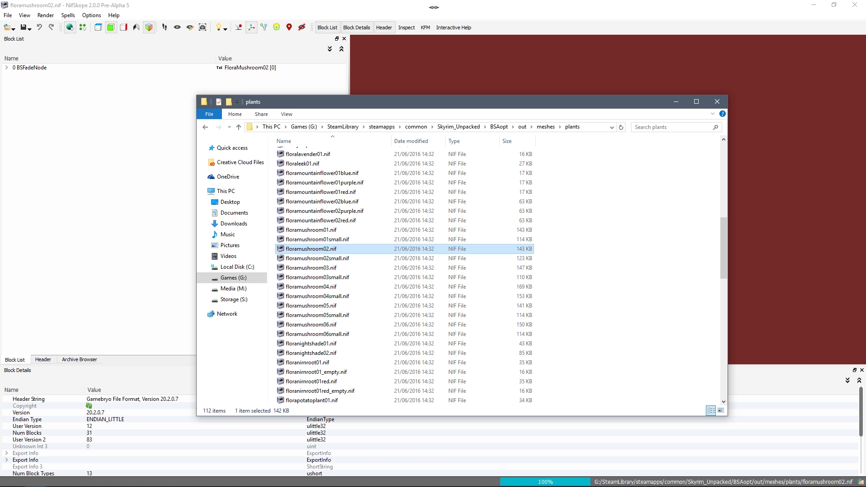
left_click(717, 101)
double_click(529, 12)
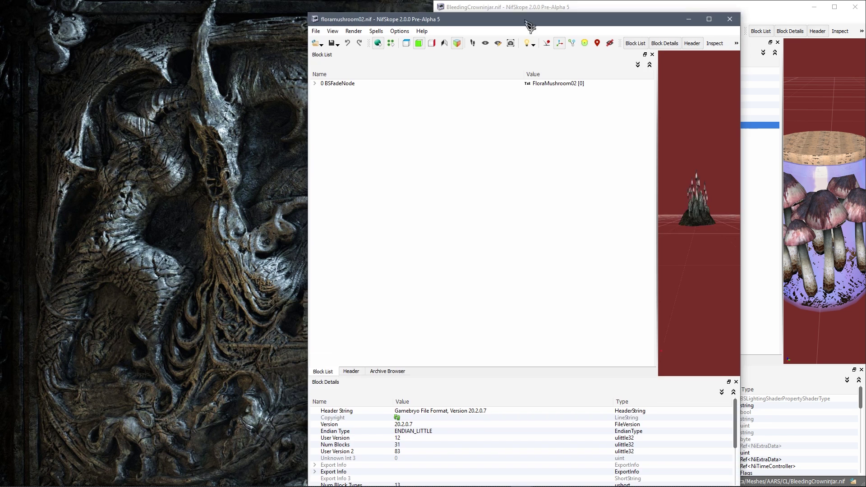
left_click_drag(529, 26, 0, 131)
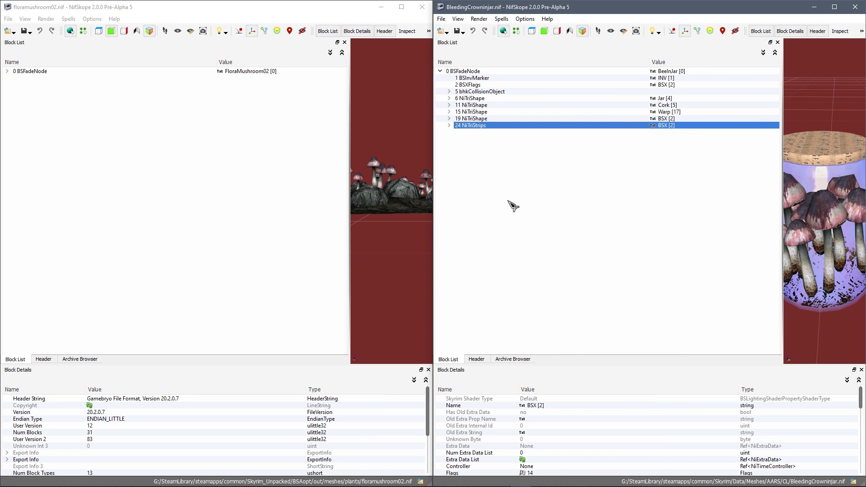
Widen both 3D views and frame the mushroom patch and the whole jar
left_click(267, 197)
left_click_drag(349, 185, 306, 186)
left_click_drag(783, 207, 643, 211)
left_click_drag(364, 152, 358, 168)
right_click_drag(768, 185, 779, 143)
Expand the mushroom's BSFadeNode tree and inspect its NiSwitchNode, and rotate the jar view
left_click(149, 134)
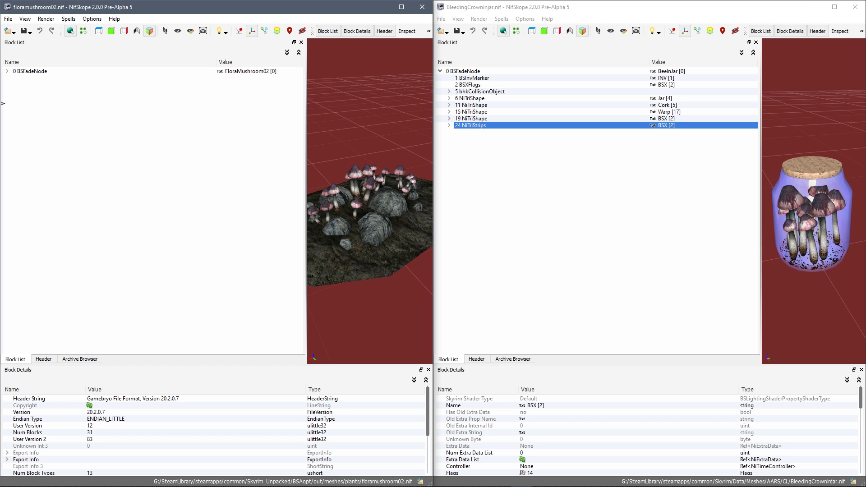
left_click(7, 71)
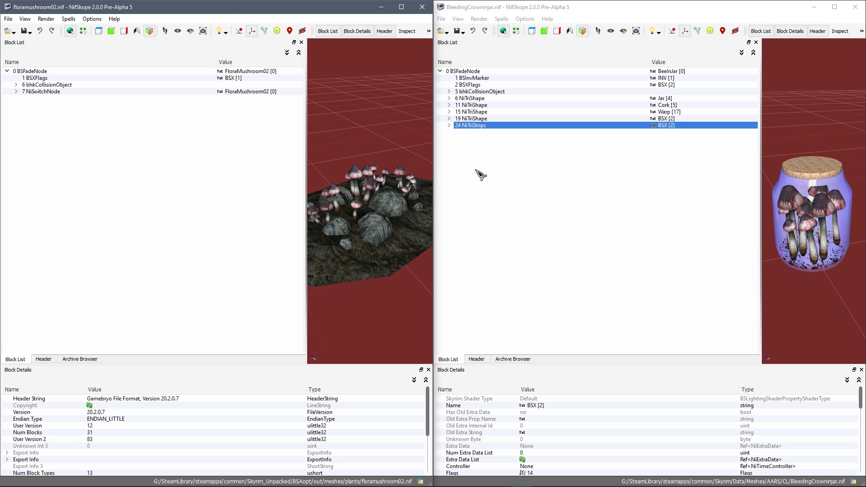
left_click(492, 169)
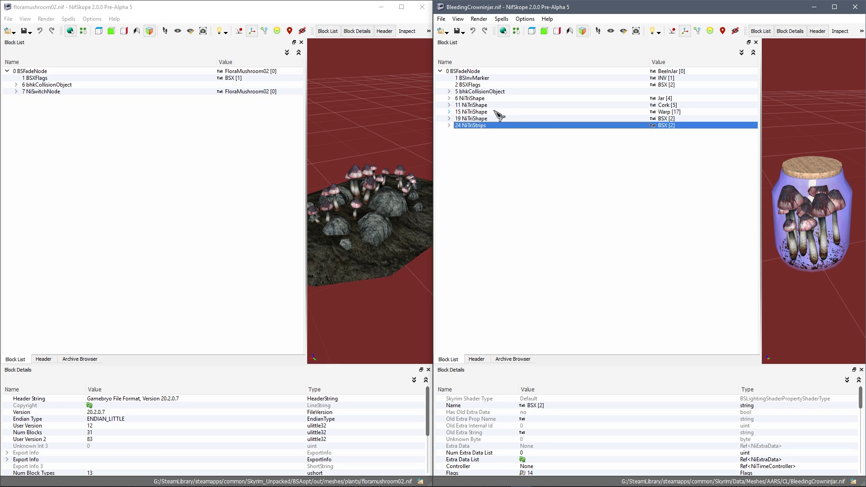
left_click(46, 92)
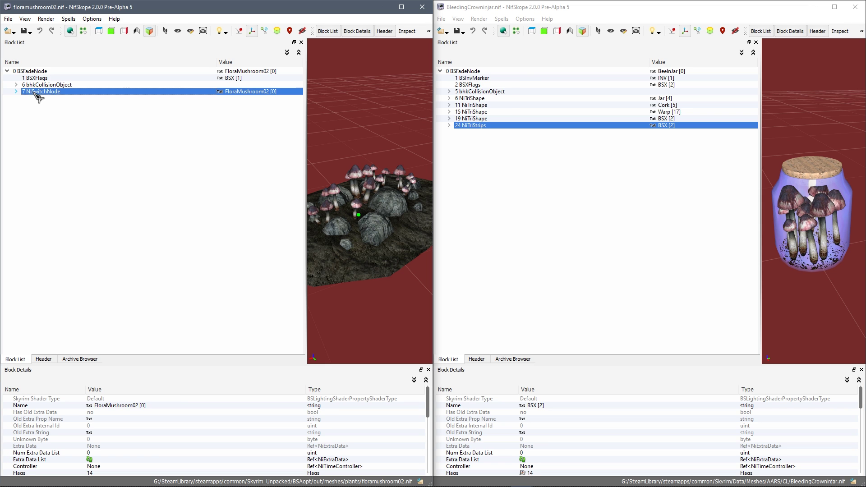
left_click(491, 123)
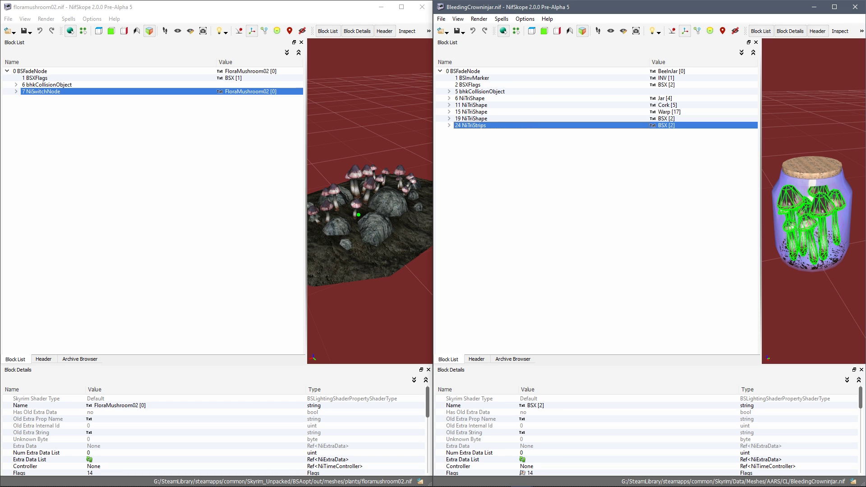
left_click_drag(803, 191, 810, 167)
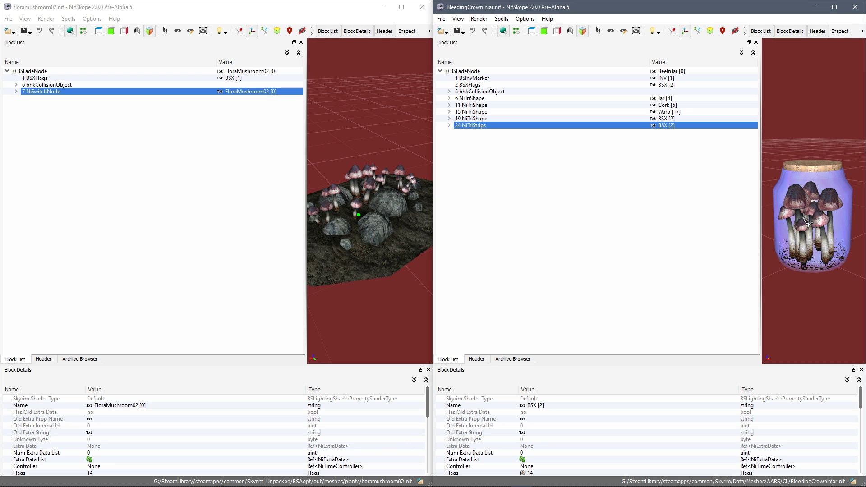
mouse_move(808, 222)
left_mouse_down()
mouse_move(812, 202)
mouse_move(807, 227)
mouse_move(793, 223)
left_mouse_up()
Expand the mushroom's NiSwitchNode and both NiNodes, each listing three NiTriShapes
left_click(178, 157)
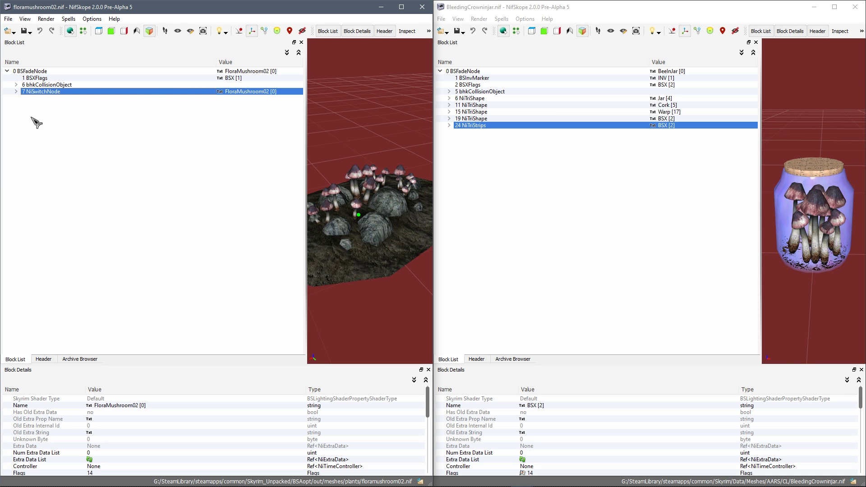
left_click(16, 91)
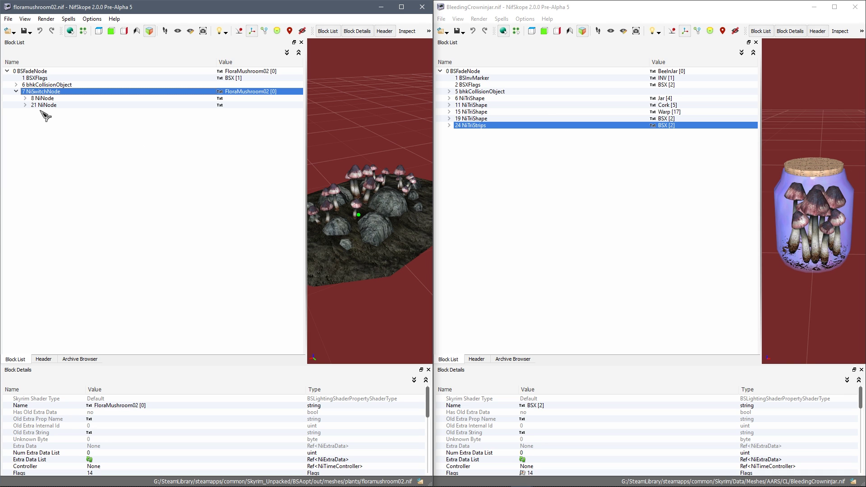
left_click(25, 98)
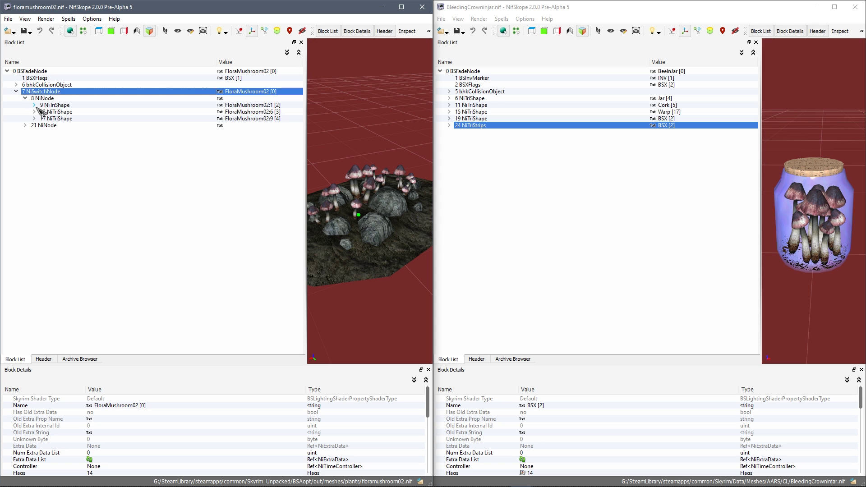
left_click(25, 125)
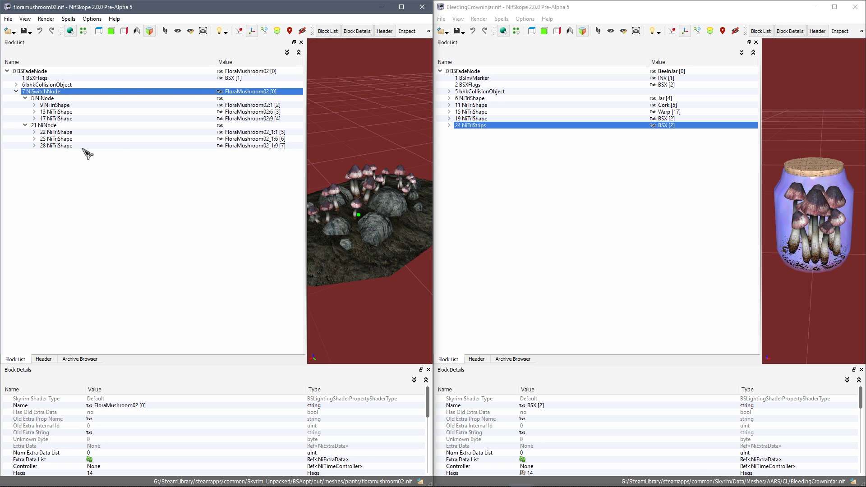
Review the jar's Jar shape, collision, BSXFlags and inventory marker blocks, ending on root BSFadeNode
left_click(498, 99)
left_click(471, 92)
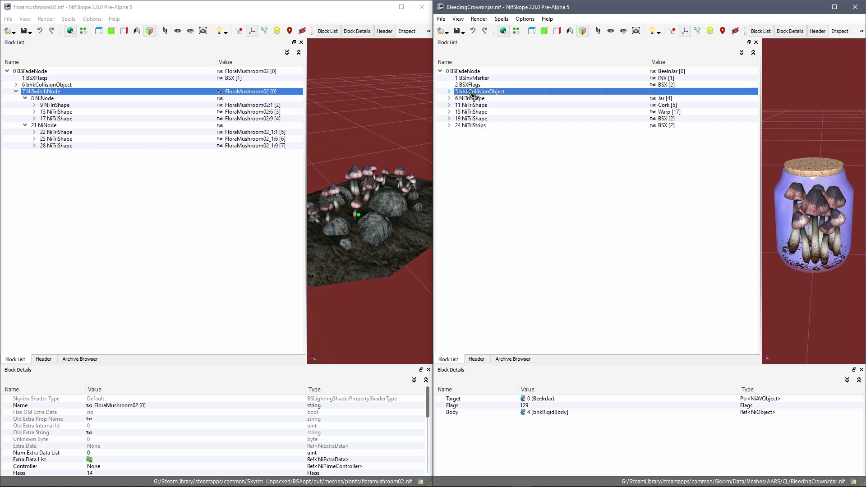
left_click(471, 85)
left_click(477, 78)
left_click(480, 84)
left_click(481, 92)
left_click(483, 84)
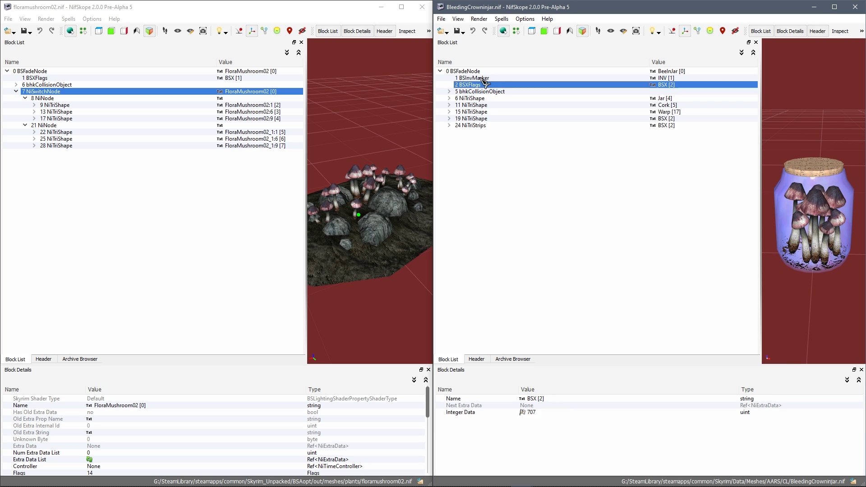
left_click(481, 78)
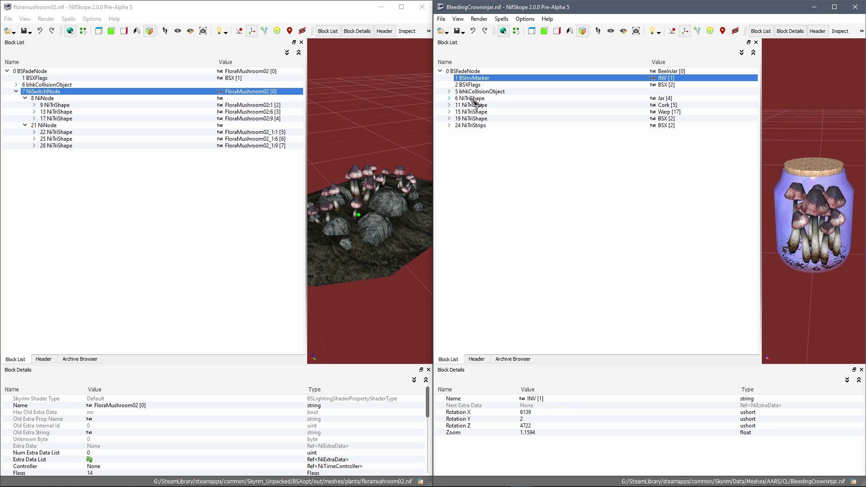
left_click(468, 71)
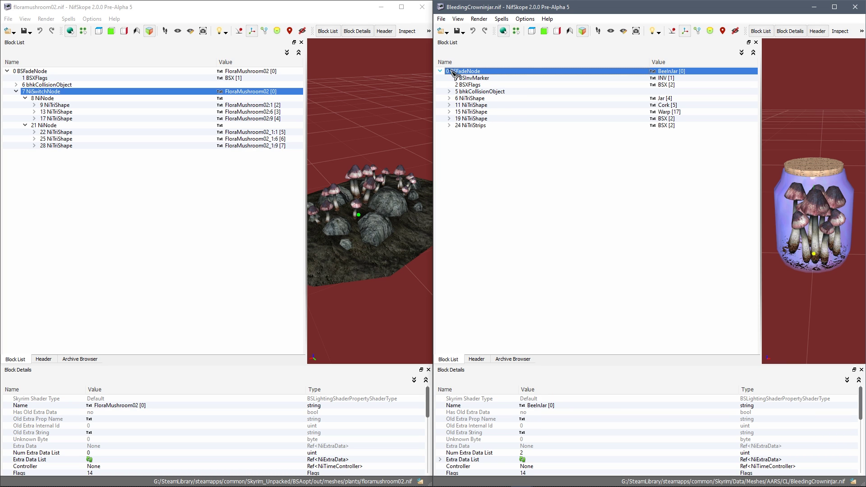
Insert a NiSwitchNode block under the jar's root BSFadeNode
right_click(474, 71)
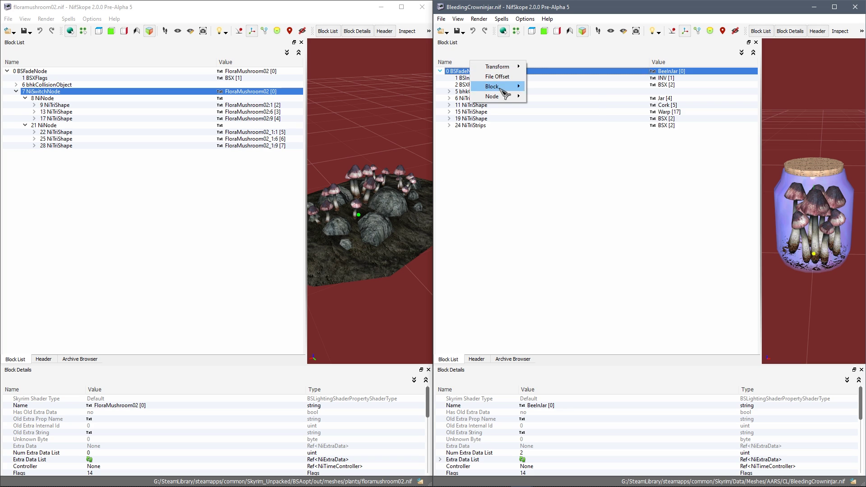
mouse_move(501, 88)
mouse_move(550, 97)
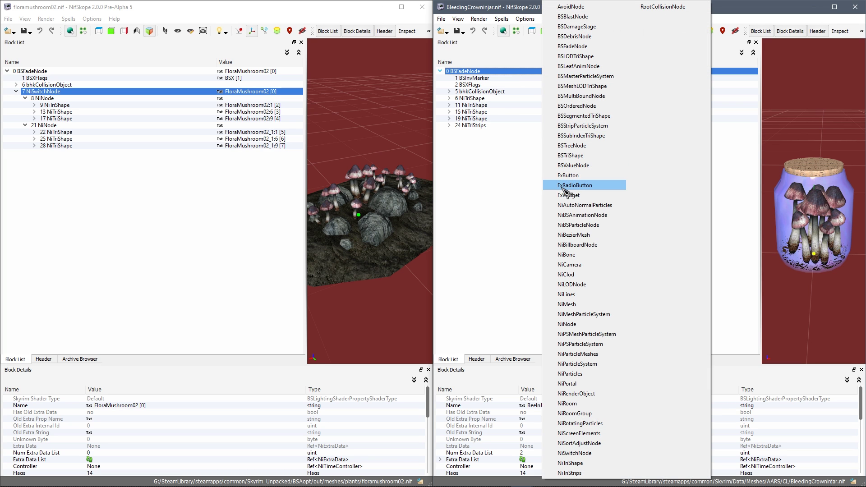
left_click(574, 453)
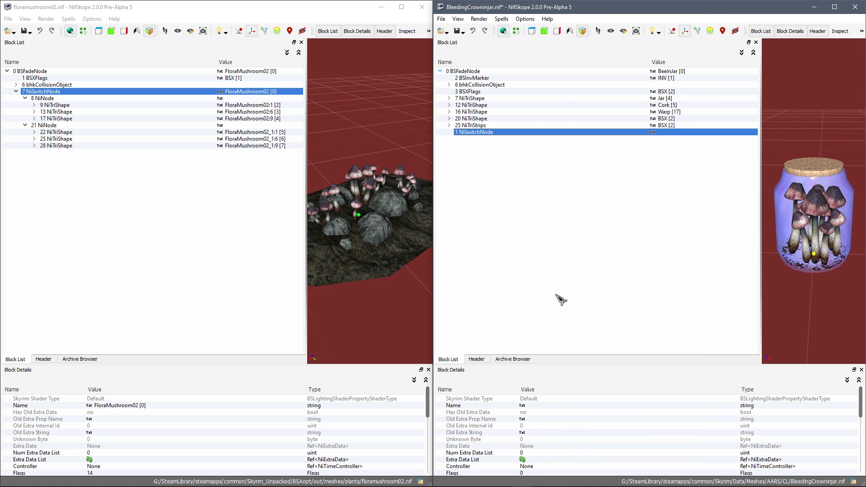
Attach two NiNode children to the new NiSwitchNode, then compare the mushroom's 13 and 17 NiTriShapes
right_click(478, 135)
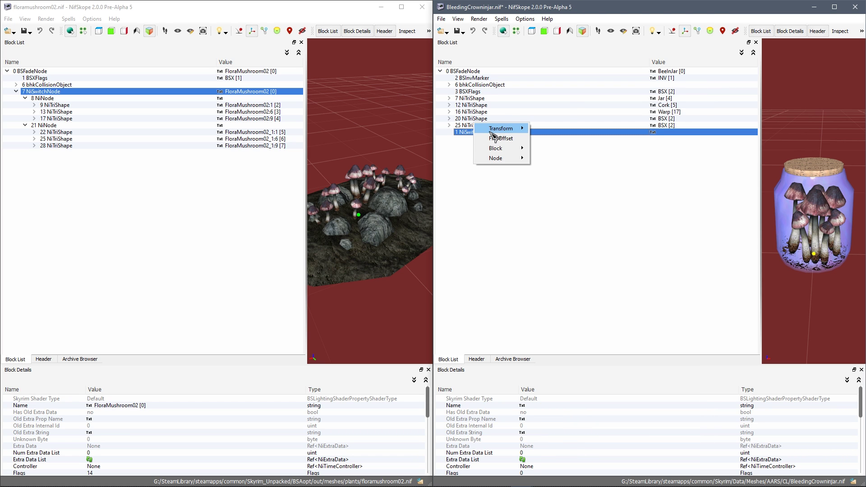
mouse_move(514, 158)
left_click(547, 162)
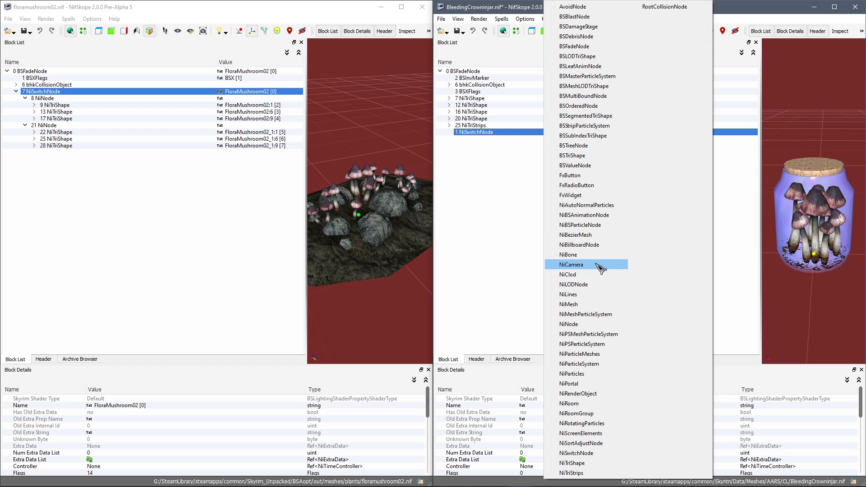
left_click(573, 324)
right_click(478, 91)
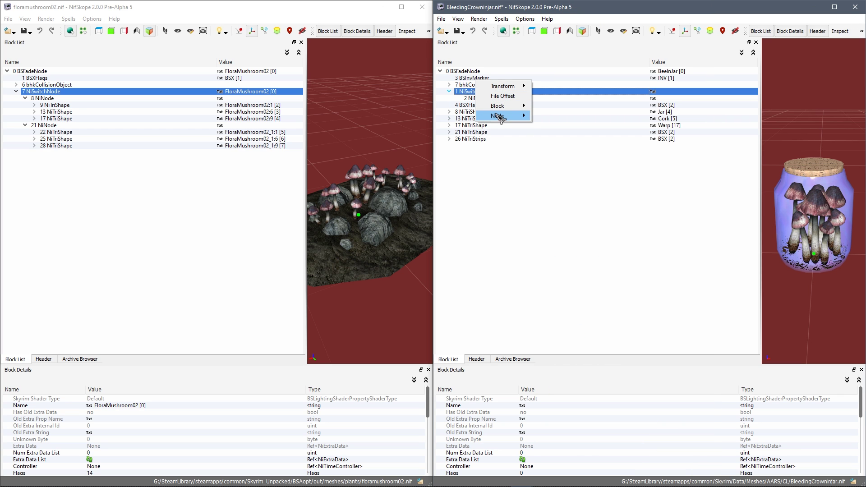
mouse_move(498, 118)
left_click(552, 121)
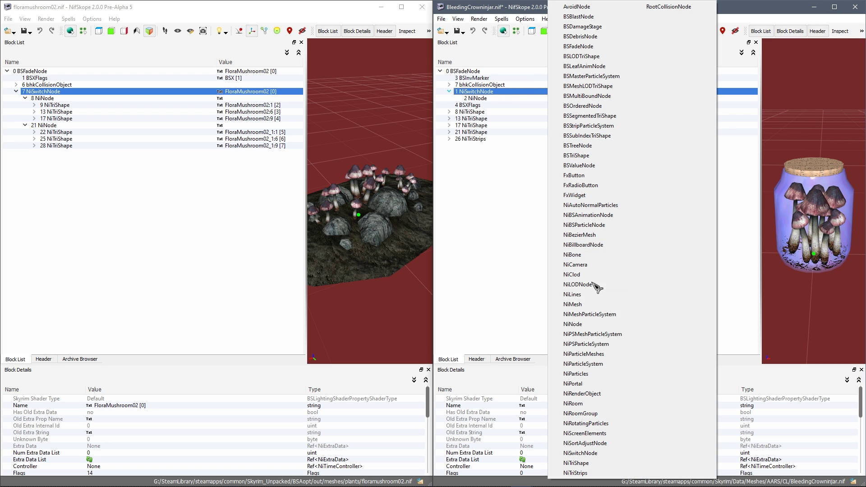
left_click(588, 326)
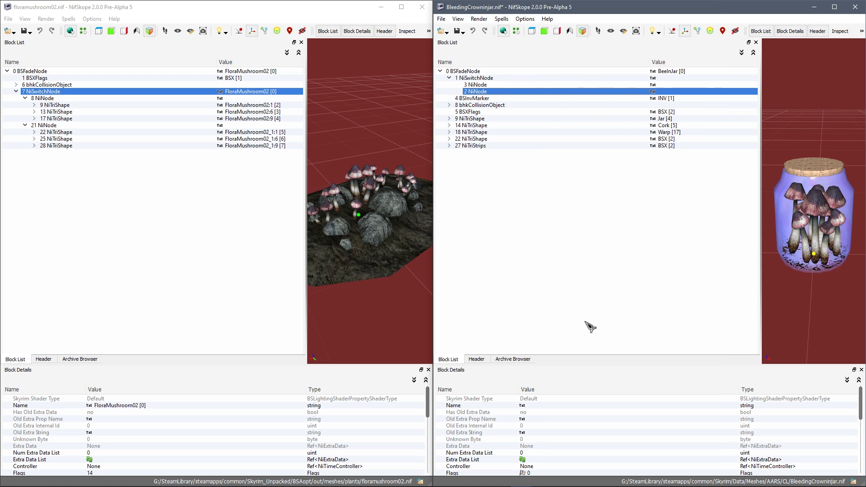
left_click(477, 80)
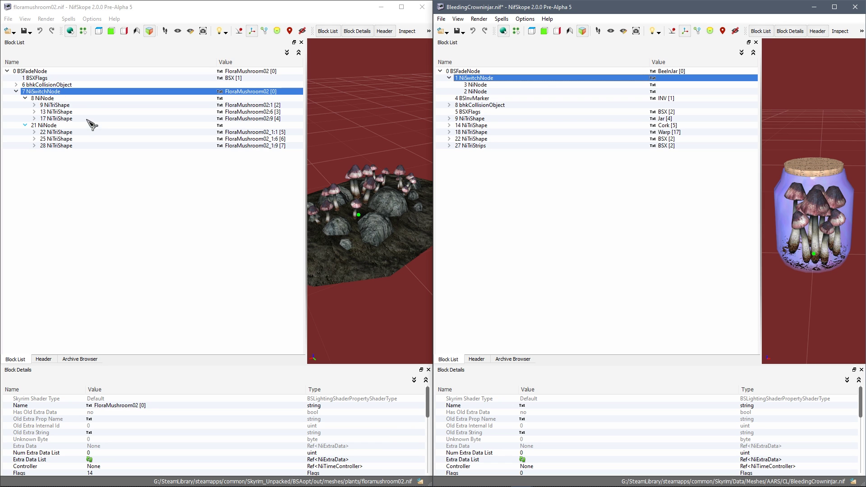
left_click(54, 111)
left_click(56, 118)
Copy the jar's Jar shape branch
left_click(55, 99)
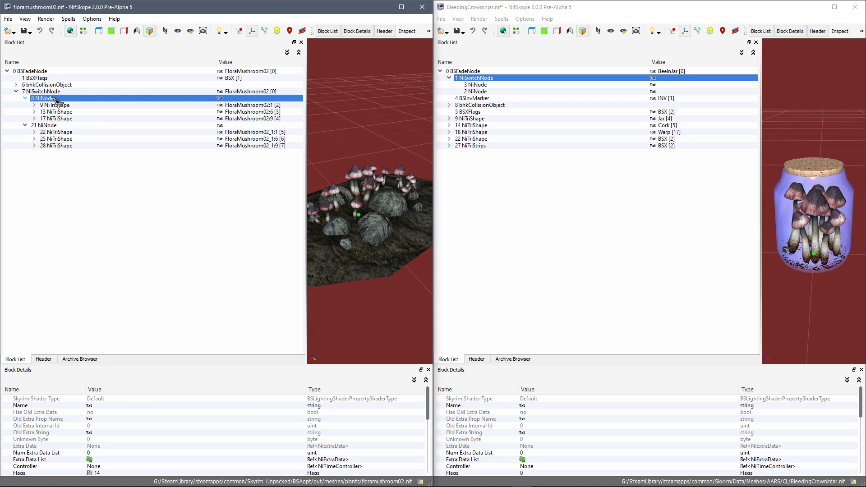
left_click(481, 84)
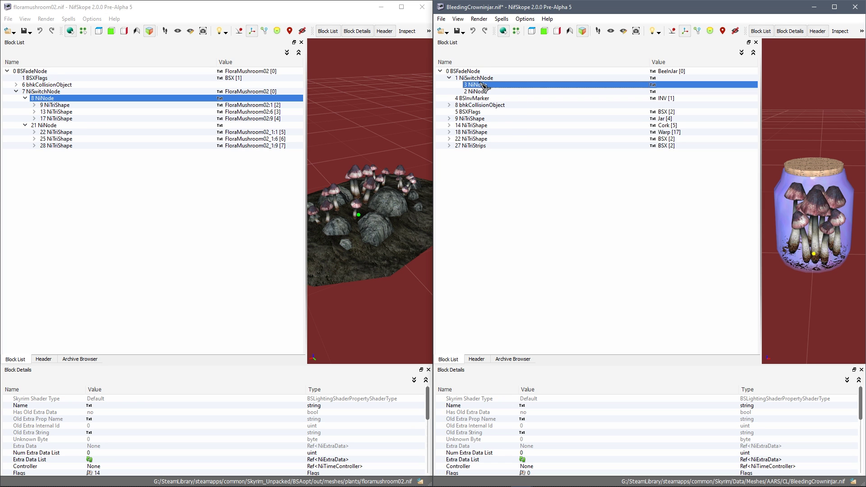
left_click(476, 119)
right_click(476, 119)
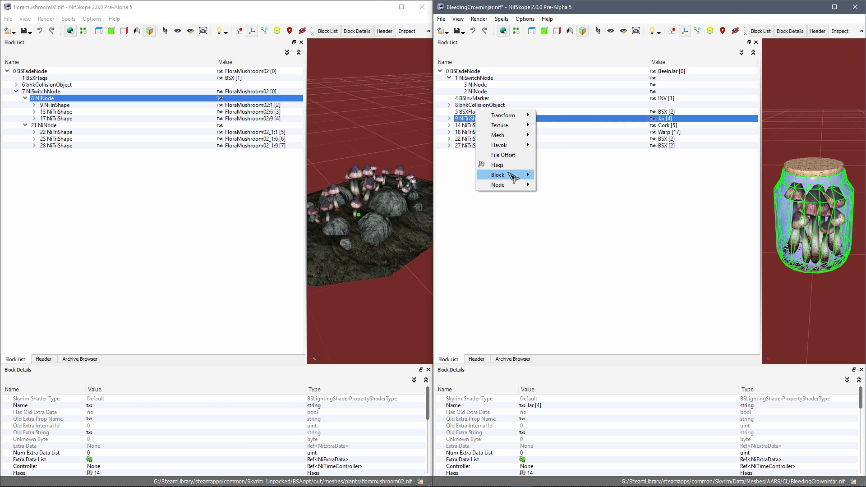
mouse_move(512, 175)
left_click(569, 206)
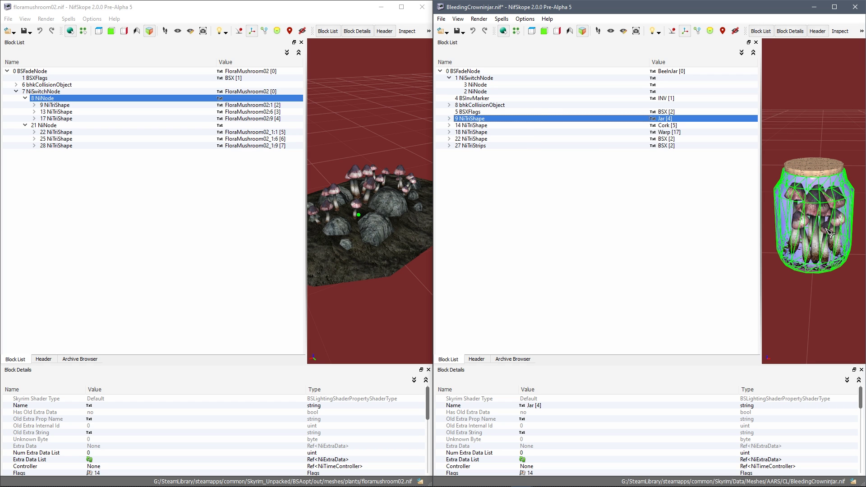
key("Down")
key("Down")
key("Down")
key("Down")
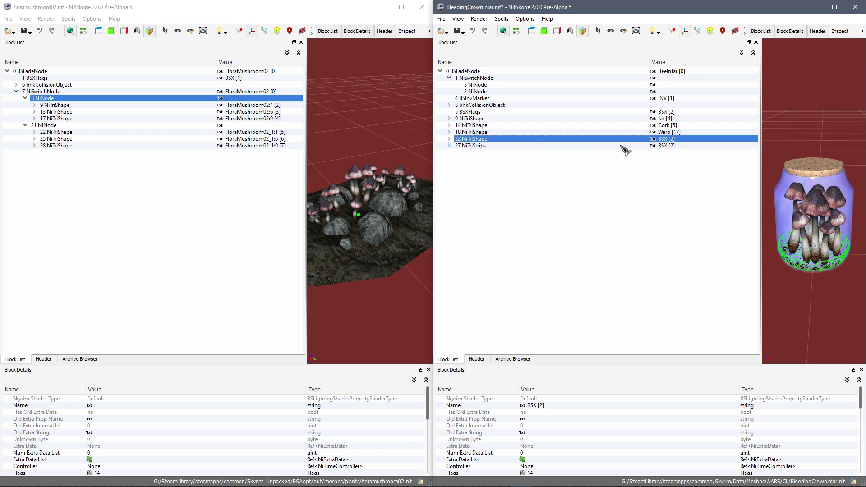
key("Up")
key("Up")
key("Up")
key("Up")
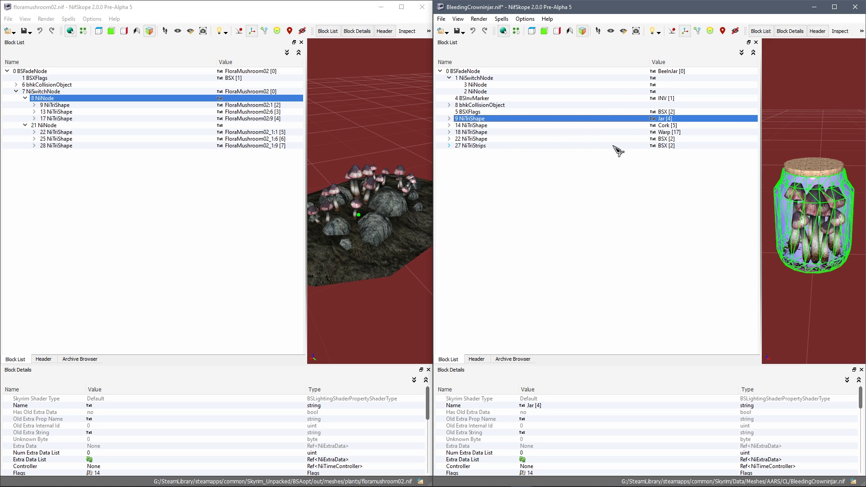
mouse_move(611, 145)
Paste the copied Jar shape under 3 NiNode of the NiSwitchNode
left_click(487, 78)
left_click(488, 85)
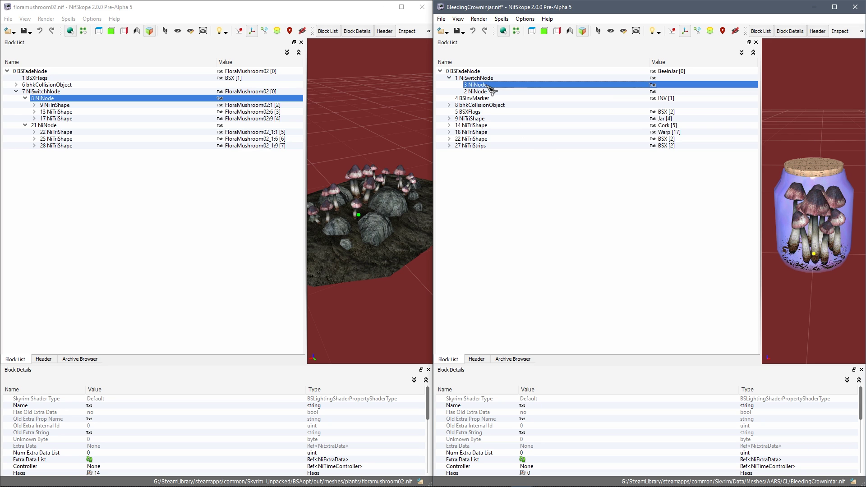
right_click(486, 85)
mouse_move(518, 123)
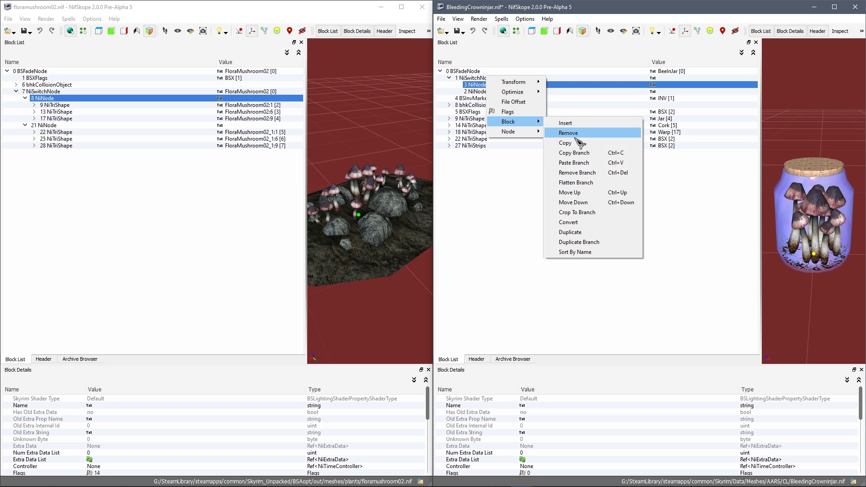
left_click(584, 164)
Copy the Cork shape branch and paste it under 3 NiNode
left_click(563, 132)
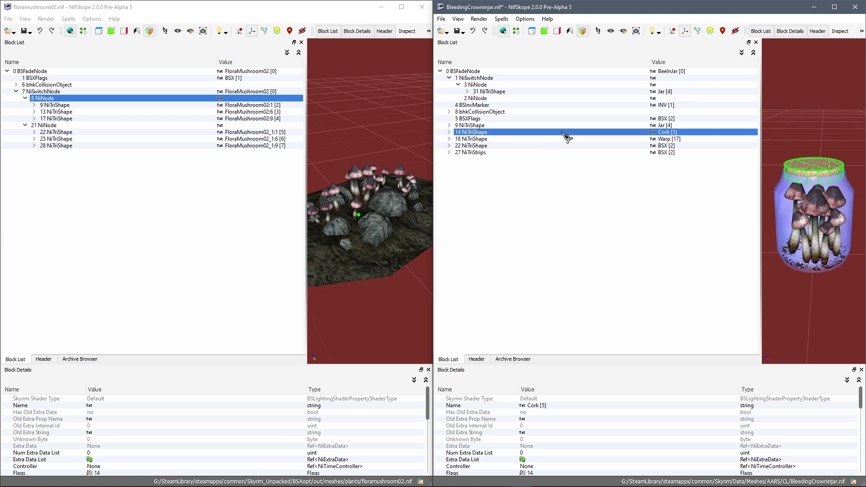
right_click(563, 132)
mouse_move(600, 188)
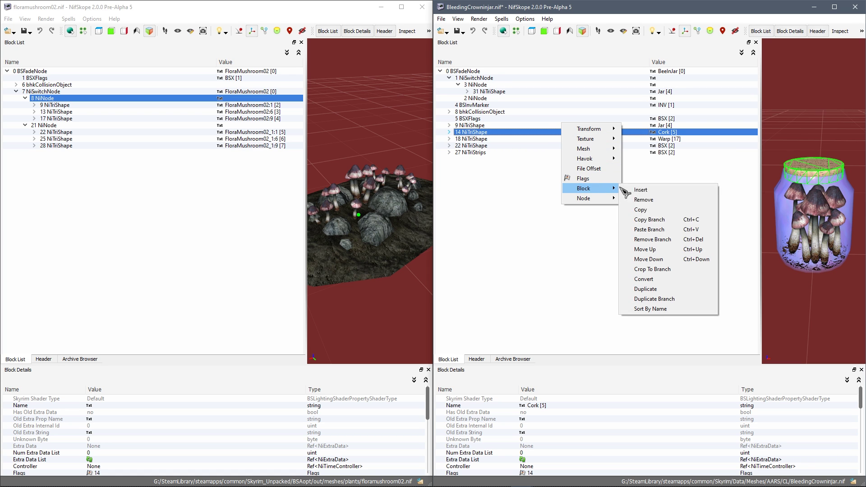
left_click(665, 221)
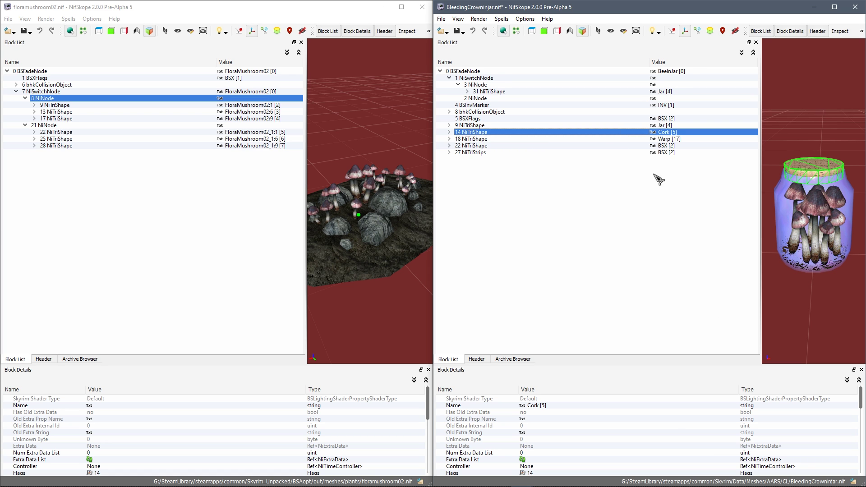
left_click(642, 132)
left_click(642, 139)
left_click(644, 146)
left_click(643, 152)
left_click(630, 139)
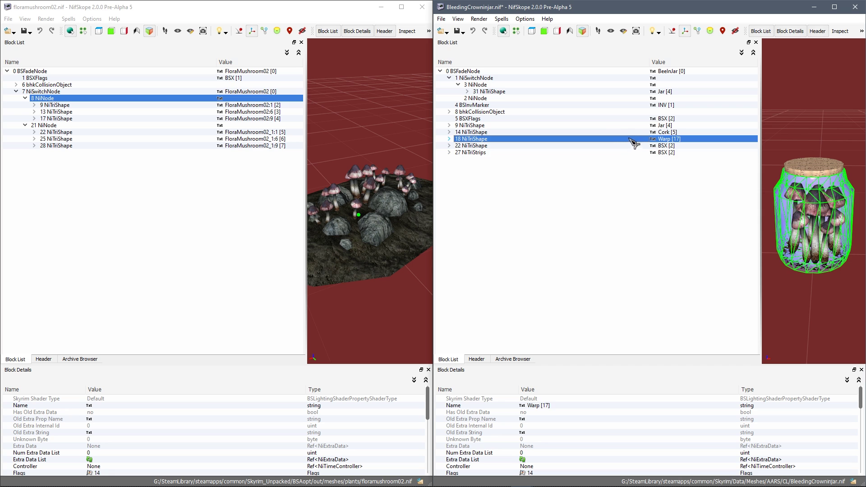
right_click(494, 84)
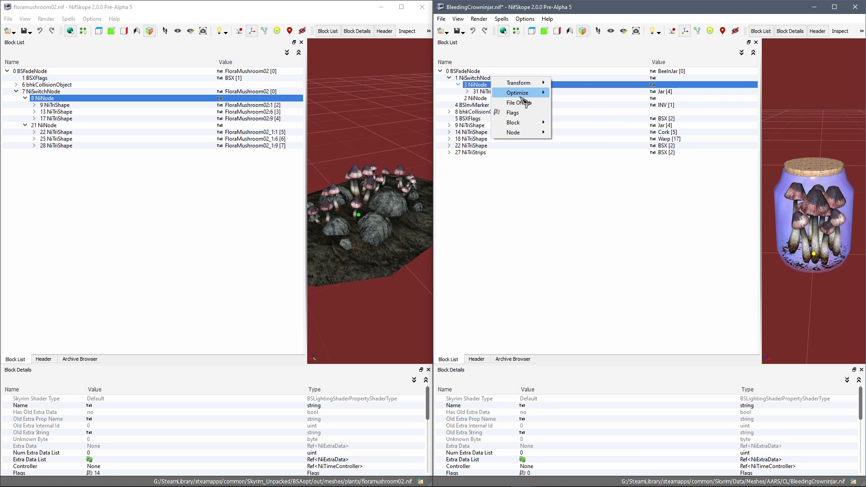
mouse_move(535, 122)
left_click(586, 163)
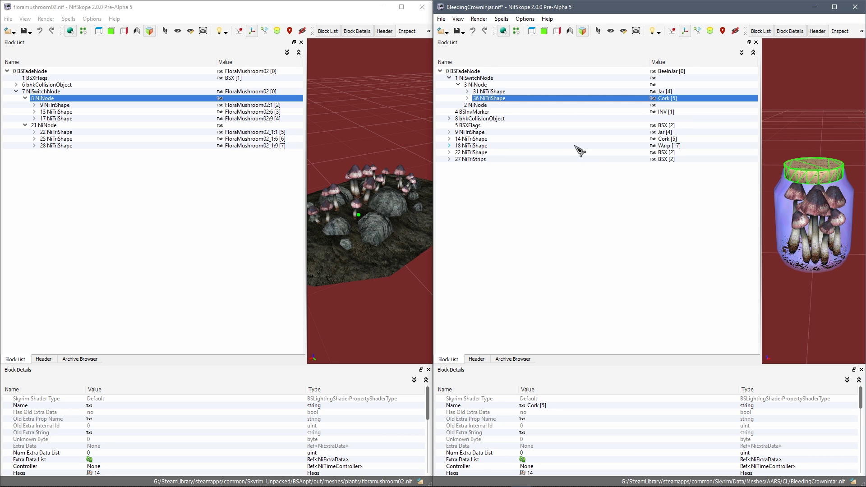
Check the block operations for the original Cork (14) and Warp (18) NiTriShapes
left_click(618, 139)
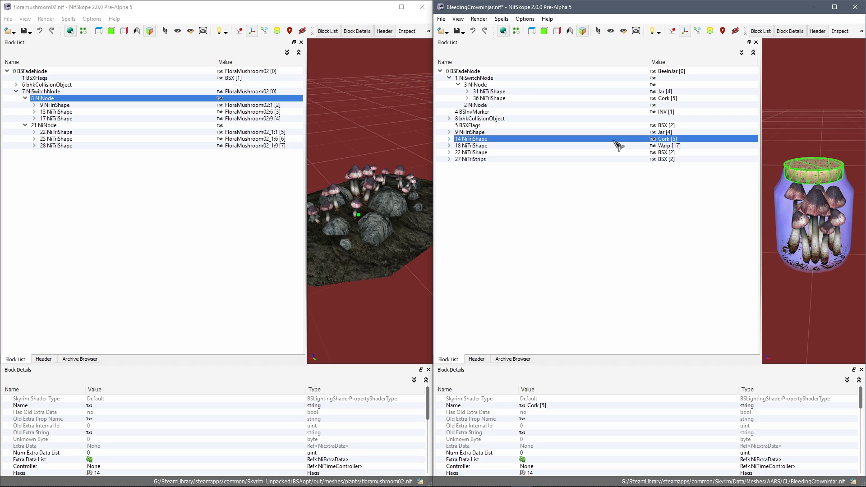
right_click(614, 142)
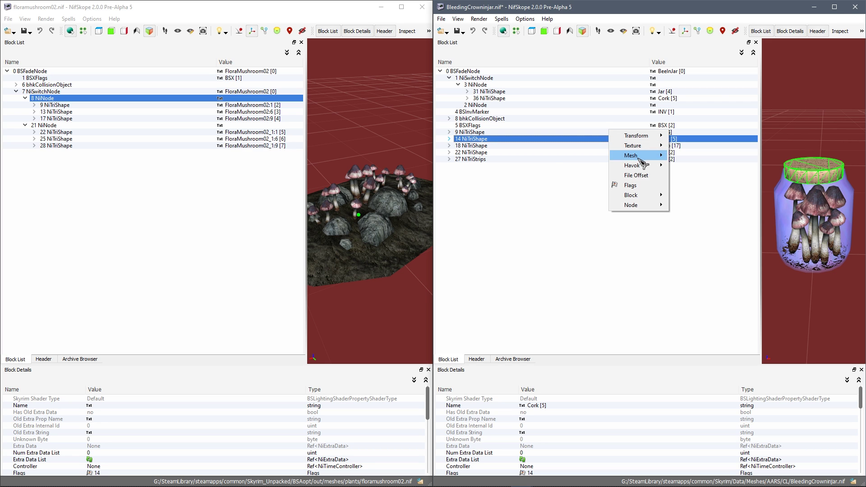
left_click(541, 133)
left_click(549, 146)
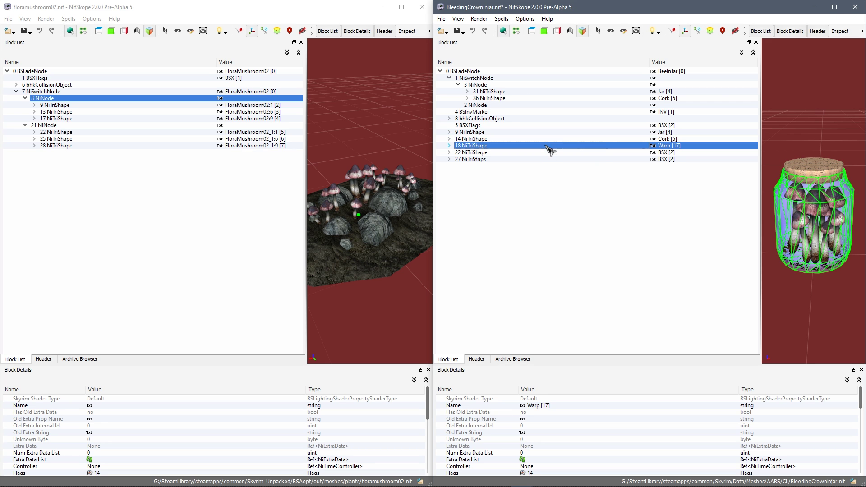
right_click(551, 147)
Copy the Warp and BSX shape branches and paste each under 3 NiNode
mouse_move(574, 201)
left_click(645, 234)
right_click(480, 85)
mouse_move(508, 120)
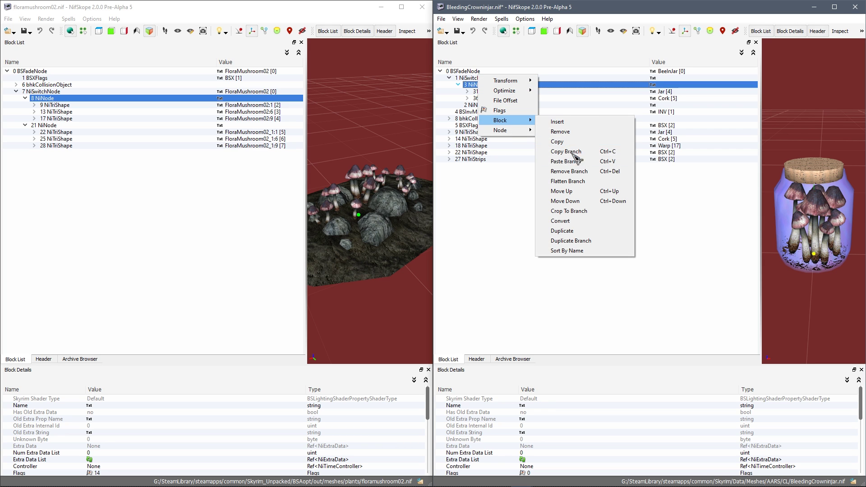
left_click(571, 161)
right_click(614, 159)
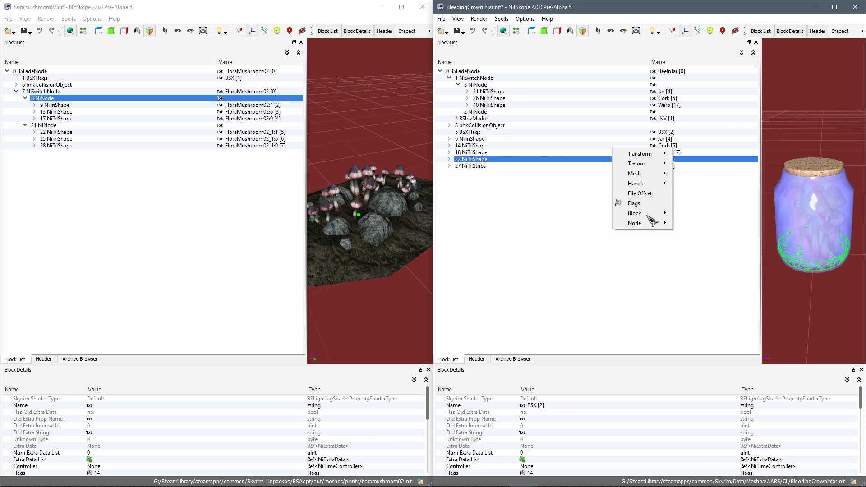
mouse_move(652, 219)
left_click(699, 244)
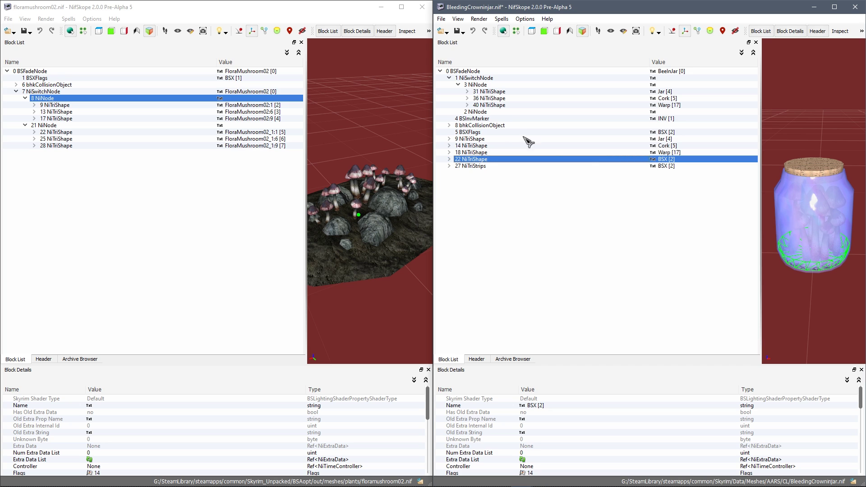
right_click(480, 85)
mouse_move(507, 122)
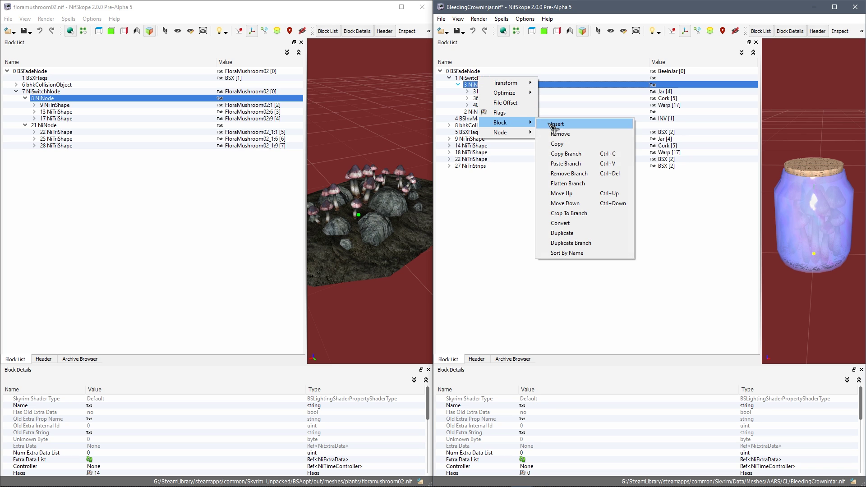
left_click(566, 165)
Copy the mushroom 27 NiTriStrips branch and paste it under 3 NiNode
right_click(570, 174)
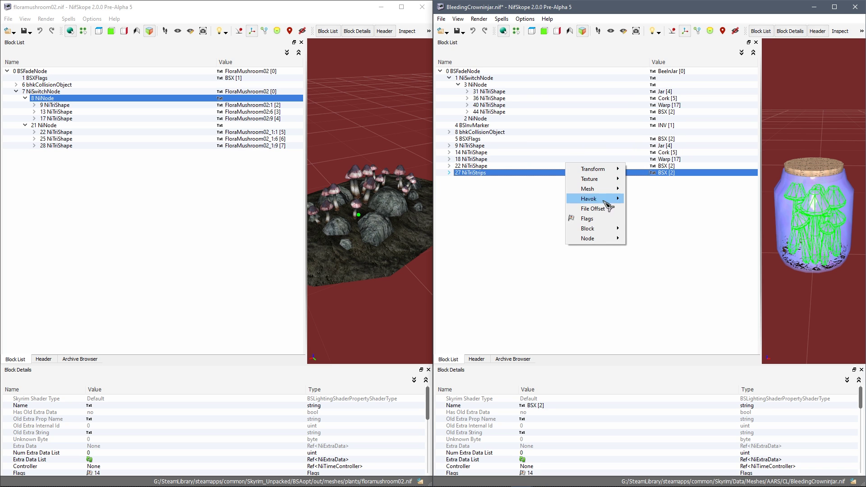
mouse_move(607, 233)
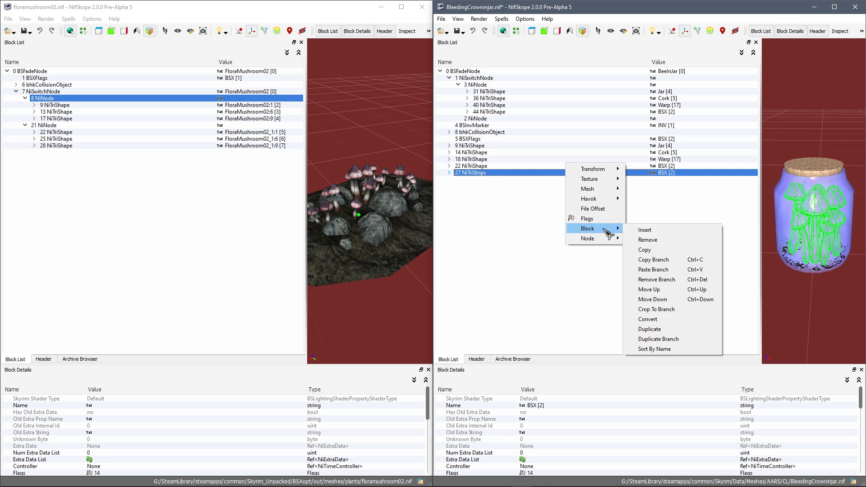
left_click(660, 261)
right_click(608, 173)
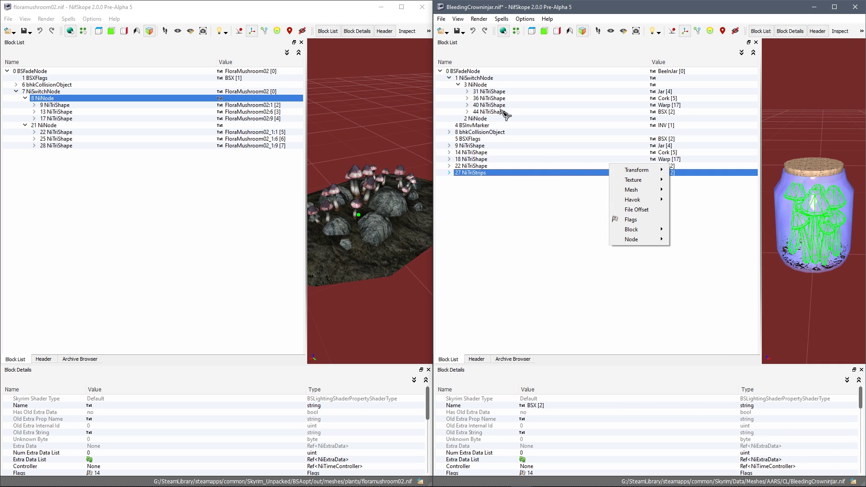
right_click(485, 87)
mouse_move(525, 120)
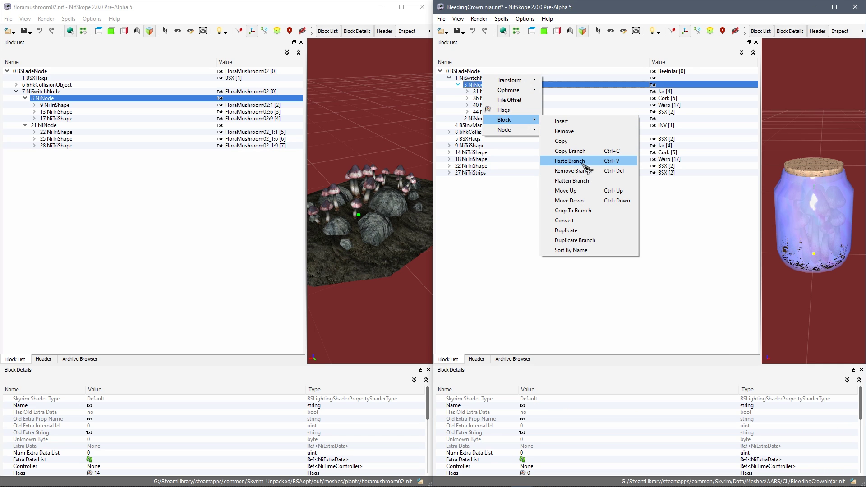
left_click(569, 161)
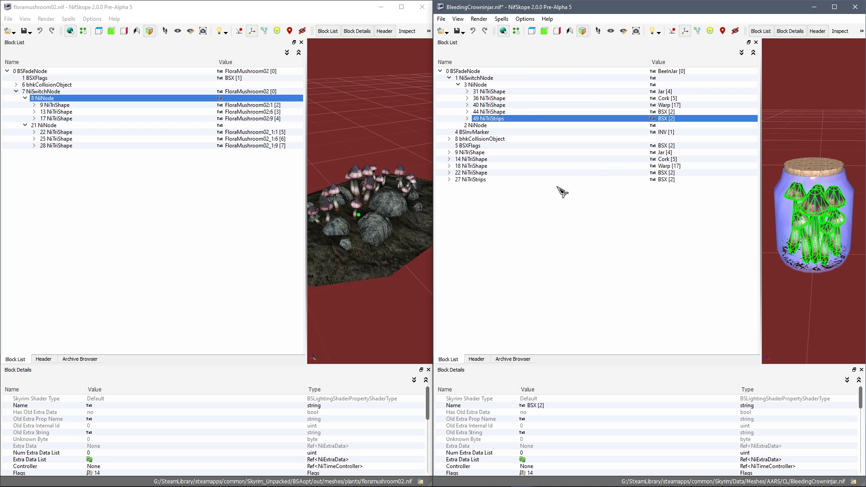
Check each copied shape under 3 NiNode in the preview, ending on the empty 2 NiNode
left_click(492, 92)
left_click(499, 99)
left_click(500, 106)
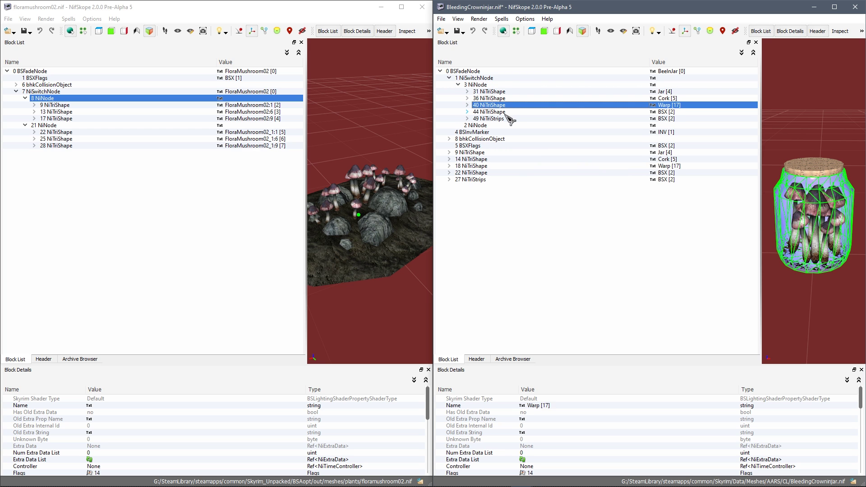
left_click(510, 119)
left_click(497, 91)
left_click(498, 104)
left_click(498, 112)
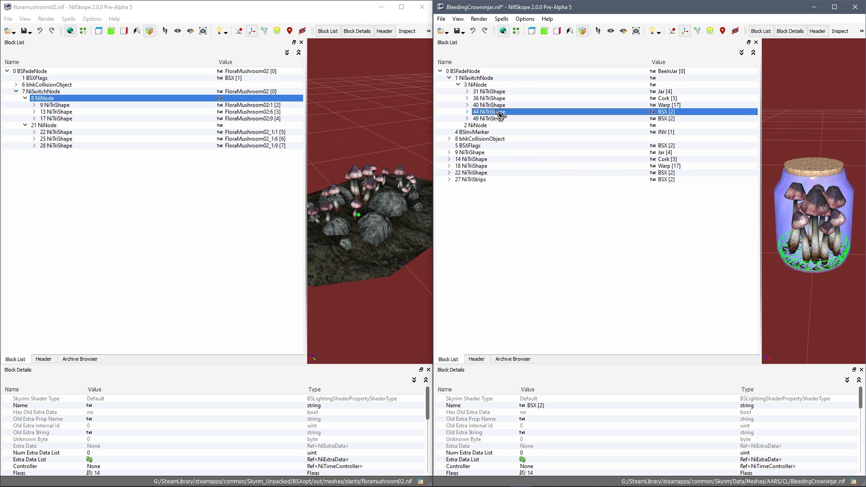
left_click(500, 118)
left_click(493, 126)
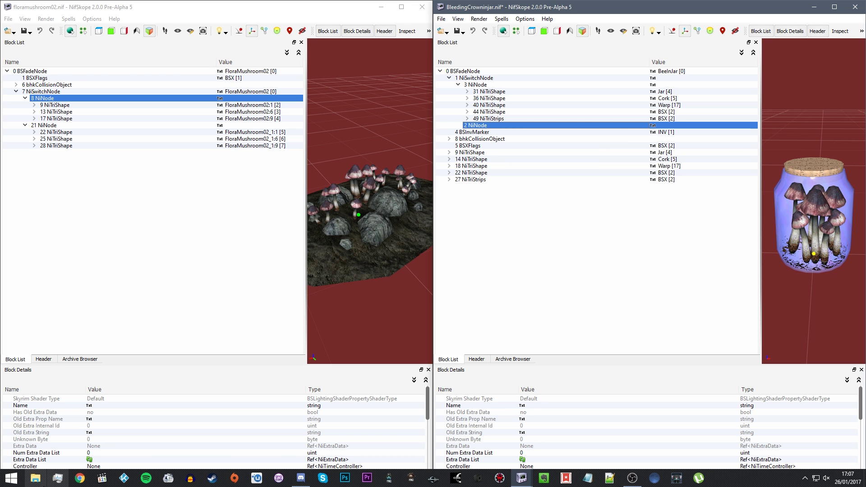
Open TestJarHarvest.nif from the Skyrim Data\Meshes folder in NifSkope
left_click(58, 479)
left_click(230, 201)
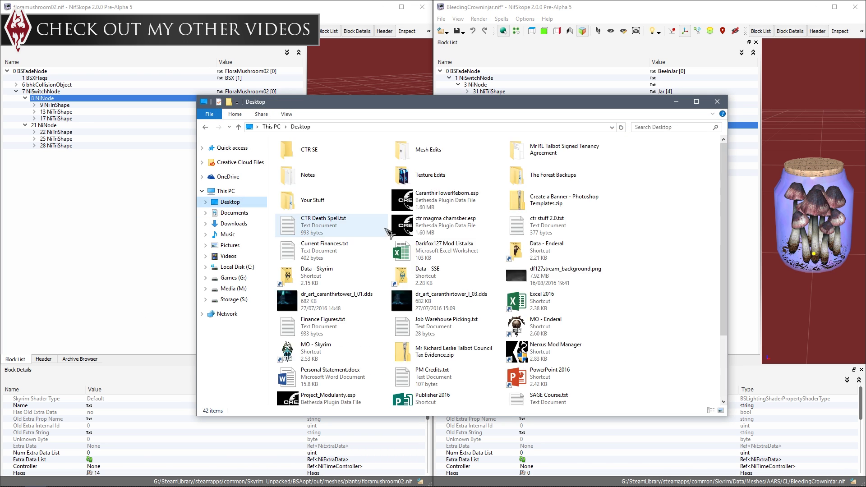
double_click(356, 277)
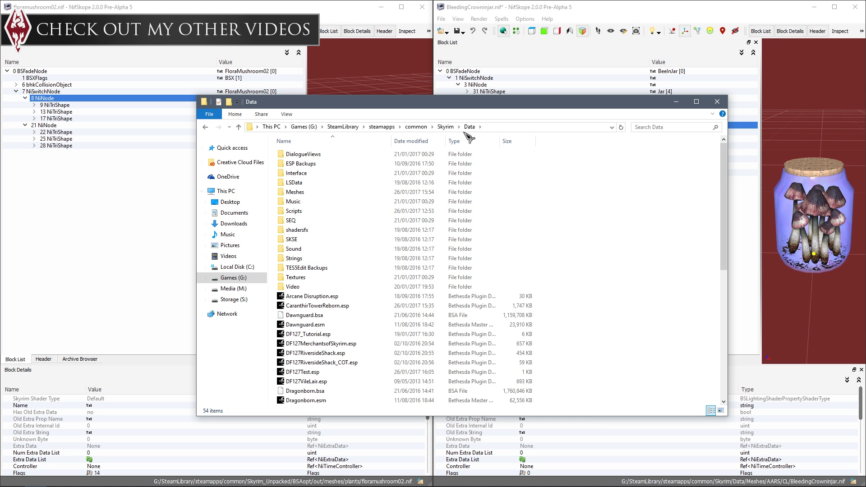
double_click(316, 192)
scroll(390, 237, "down", 6)
scroll(390, 238, "down", 3)
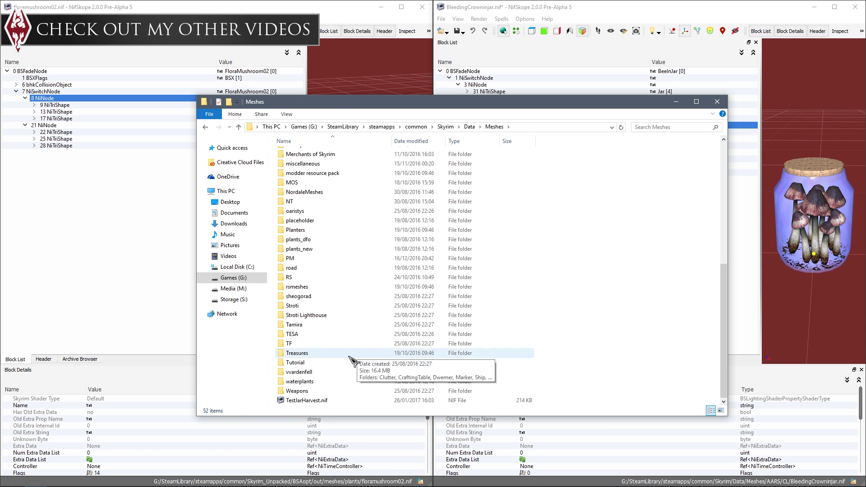
double_click(306, 399)
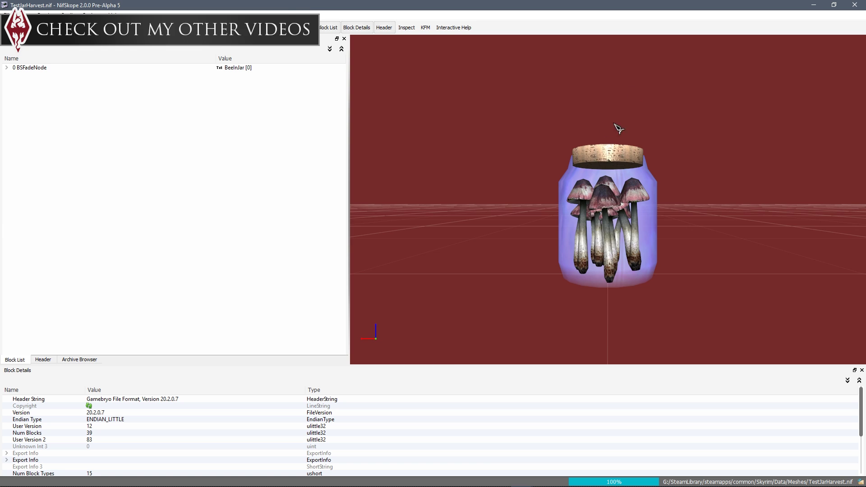
Expand BSFadeNode, the JarTest NiSwitchNode and its 7 and 29 NiNodes to inspect their shapes
left_click(7, 67)
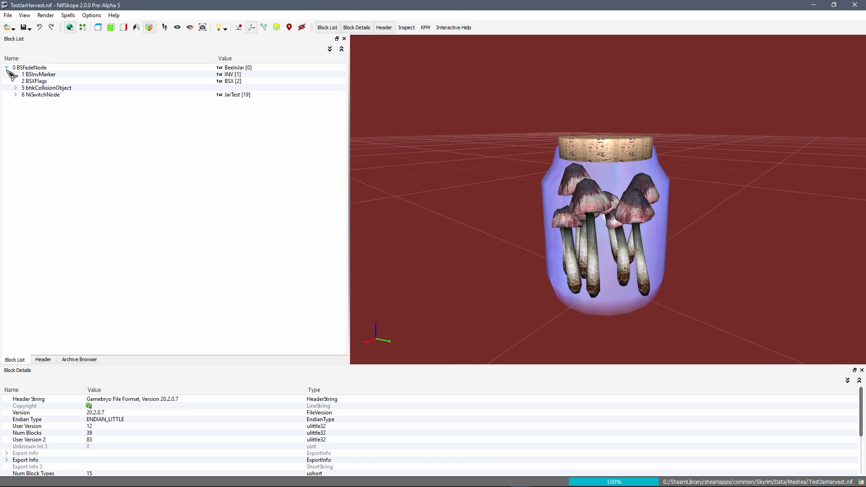
double_click(35, 95)
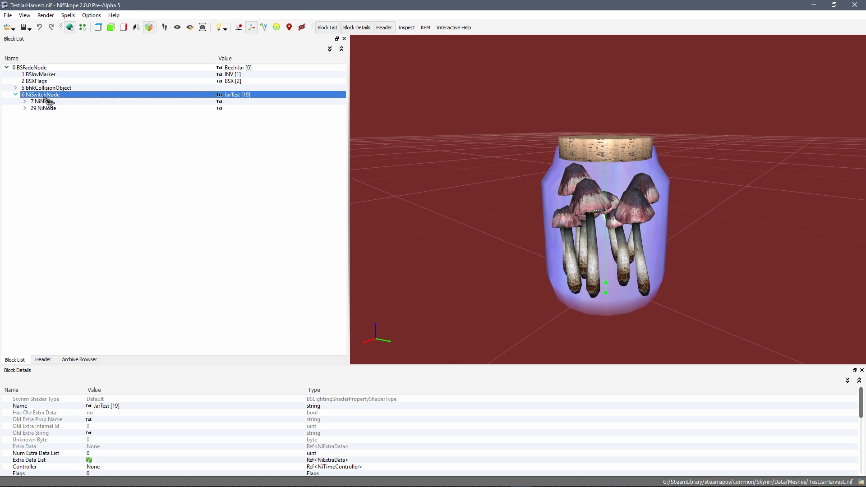
left_click(50, 109)
key("Up")
key("Down")
key("Up")
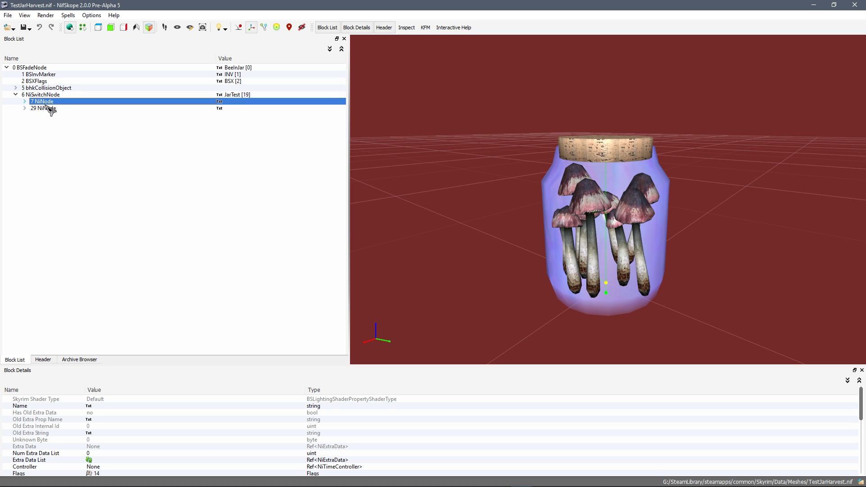
key("Down")
key("Up")
left_click(25, 101)
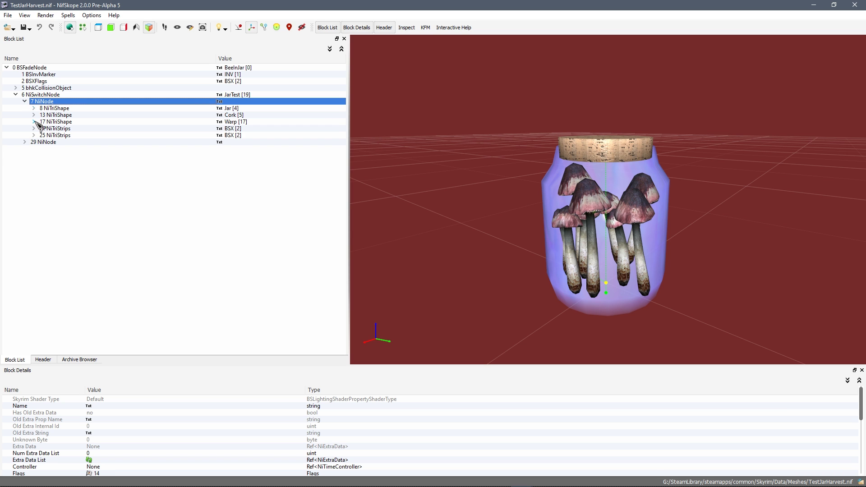
left_click(25, 142)
left_click_drag(58, 110, 57, 155)
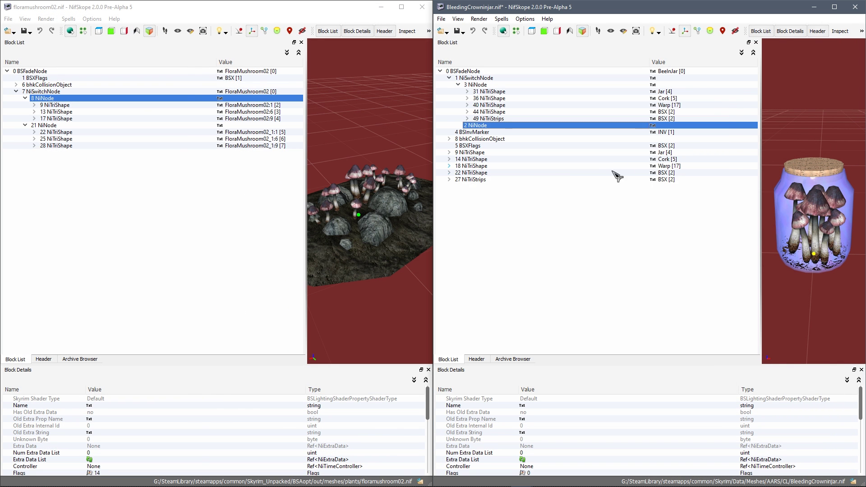
Compare the Jar, Cork and Warp shapes in the preview, ending on the Jar shape
left_click(614, 179)
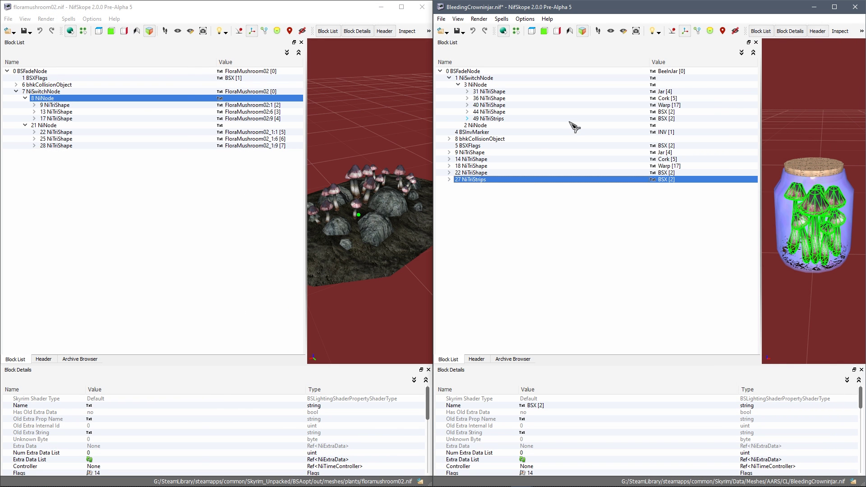
left_click(496, 160)
left_click(519, 153)
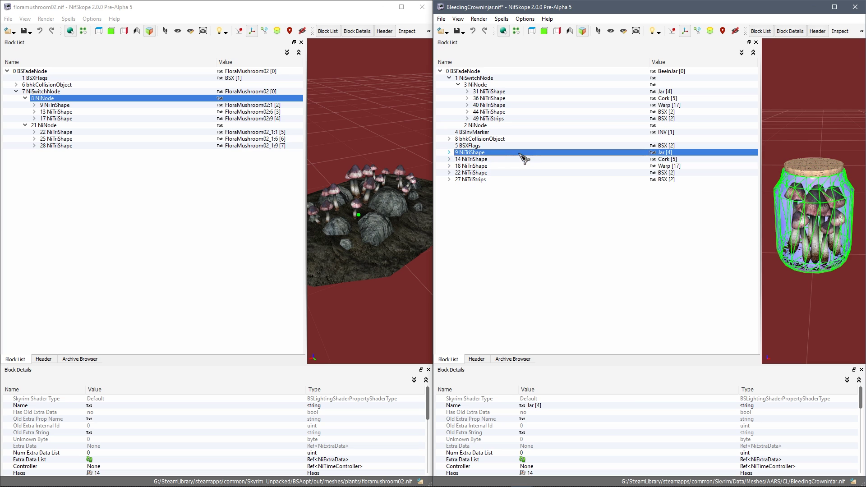
left_click(505, 159)
left_click(504, 154)
left_click(509, 167)
left_click(505, 153)
Copy the Jar shape branch and paste it into 2 NiNode
right_click(501, 152)
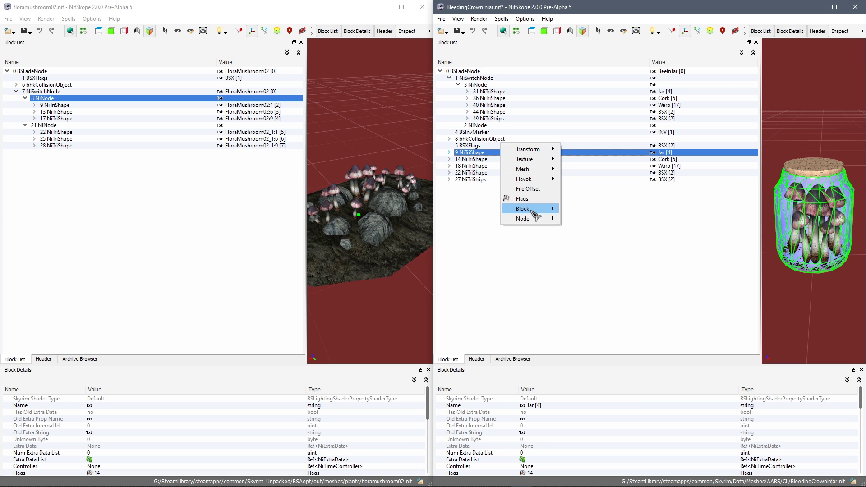
left_click(594, 244)
left_click(475, 125)
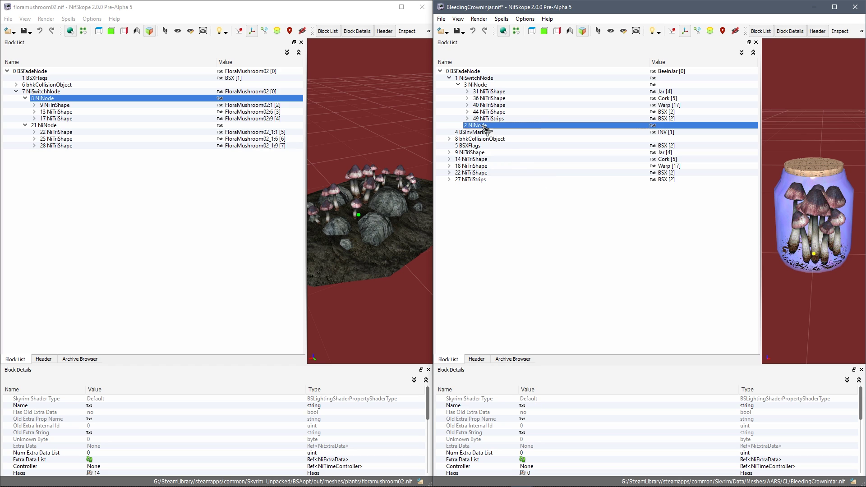
right_click(474, 125)
mouse_move(507, 162)
left_click(583, 203)
Copy the root-level Cork shape branch and paste it into 2 NiNode
left_click(550, 166)
right_click(550, 165)
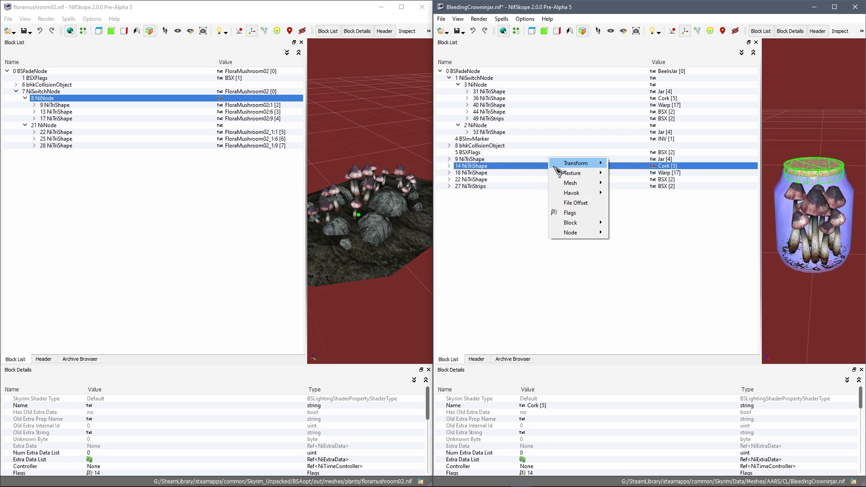
mouse_move(587, 224)
left_click(636, 254)
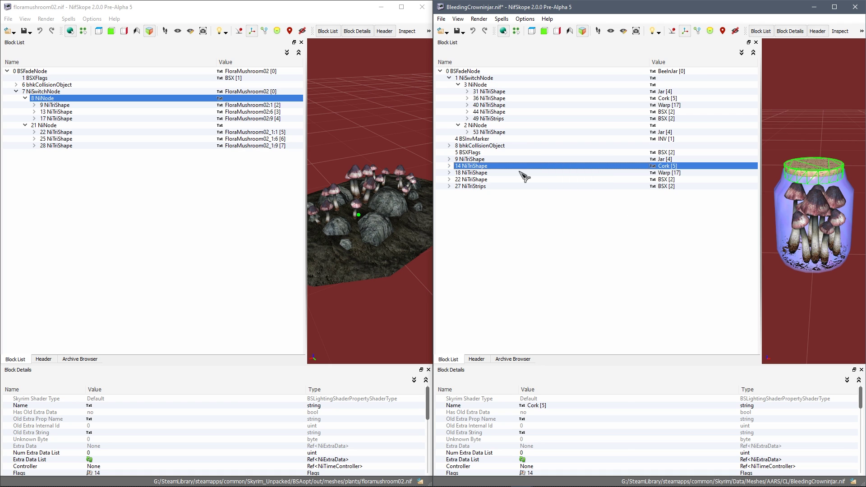
right_click(485, 126)
mouse_move(518, 163)
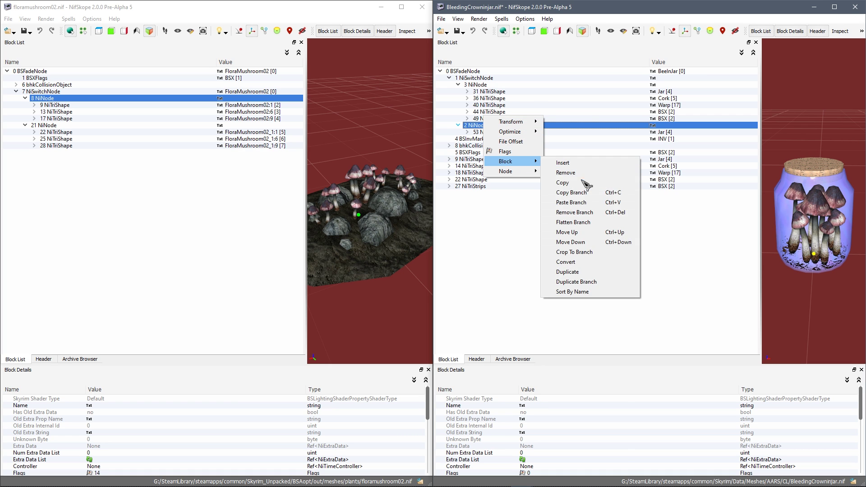
left_click(570, 203)
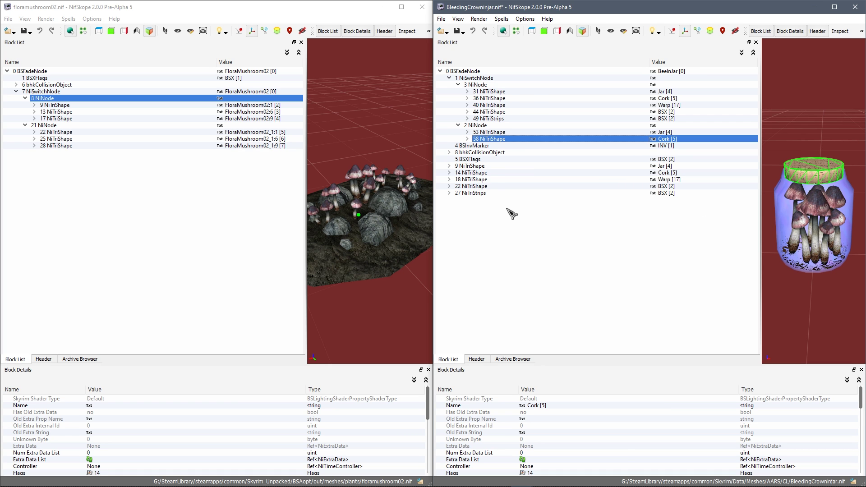
left_click(472, 166)
Remove the root-level Jar, Cork and Warp shape branches
right_click(485, 166)
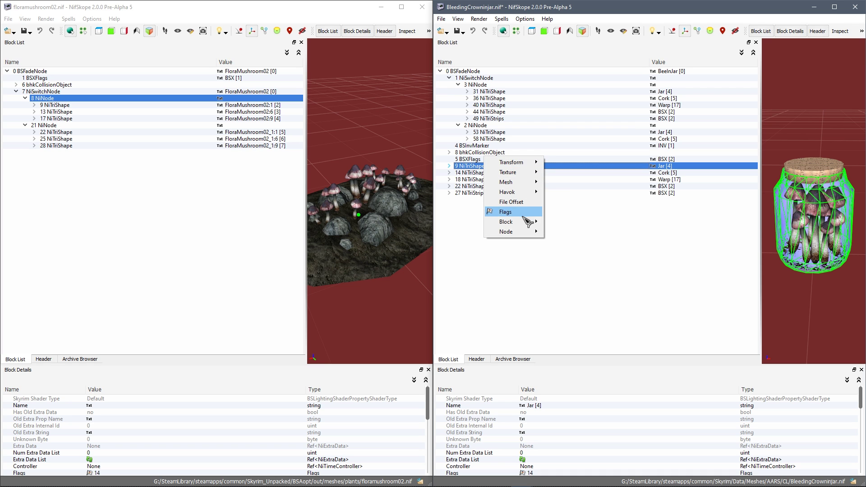
mouse_move(513, 222)
left_click(575, 273)
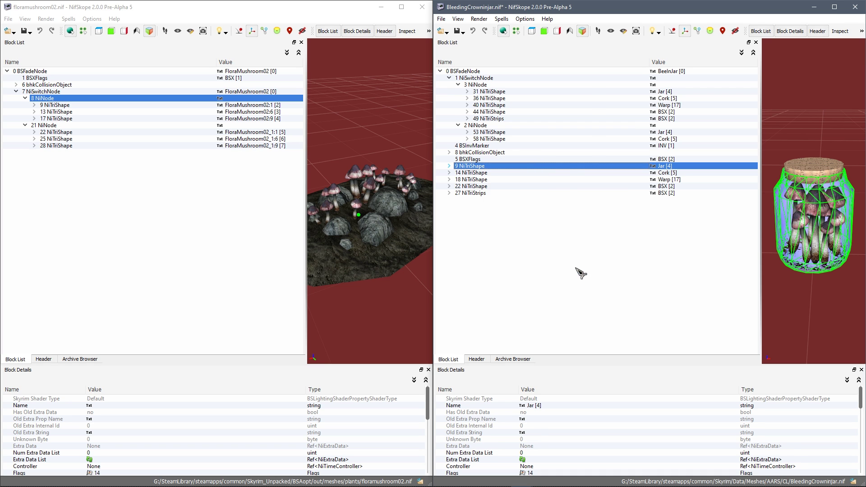
right_click(482, 165)
mouse_move(512, 224)
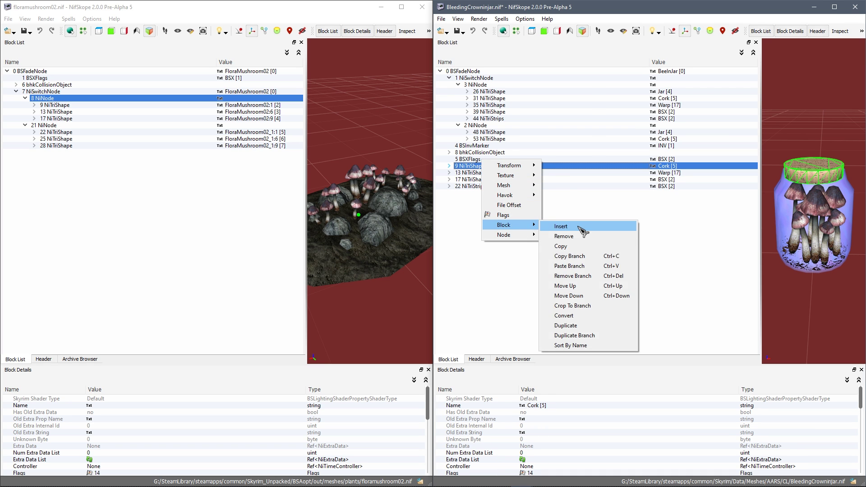
left_click(575, 274)
right_click(476, 166)
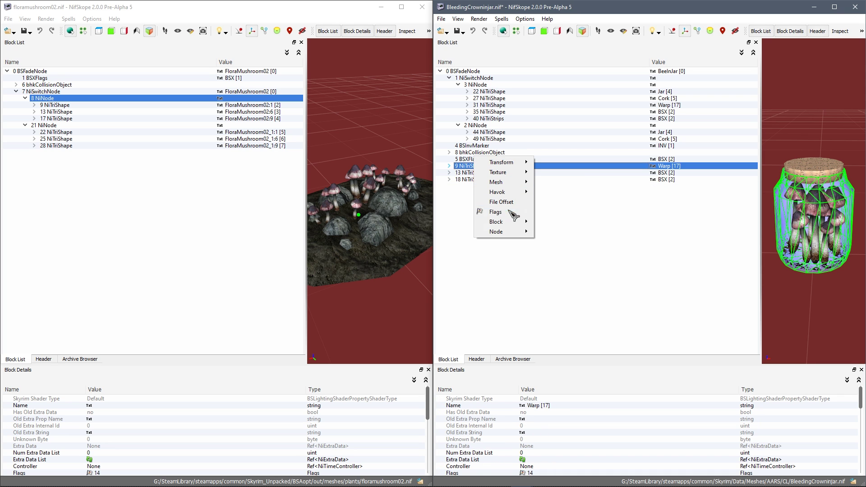
mouse_move(512, 224)
left_click(572, 274)
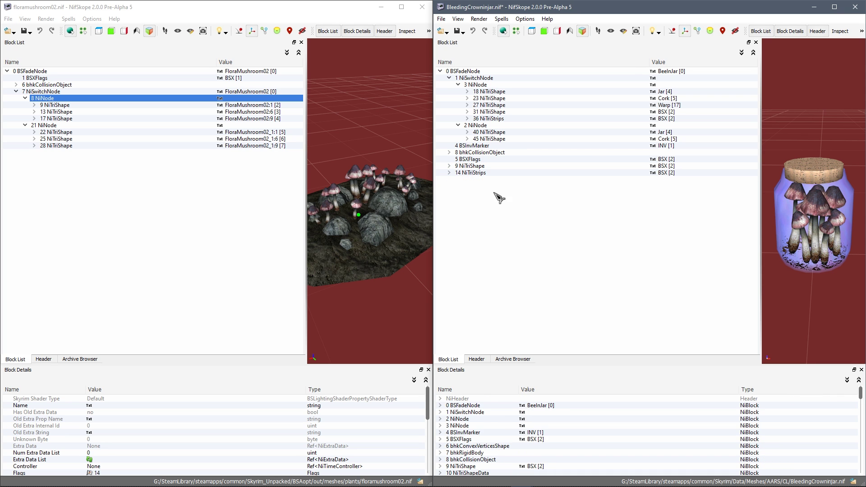
Remove the root-level BSX shape and the leftover NiTriStrips branches
right_click(483, 167)
mouse_move(518, 225)
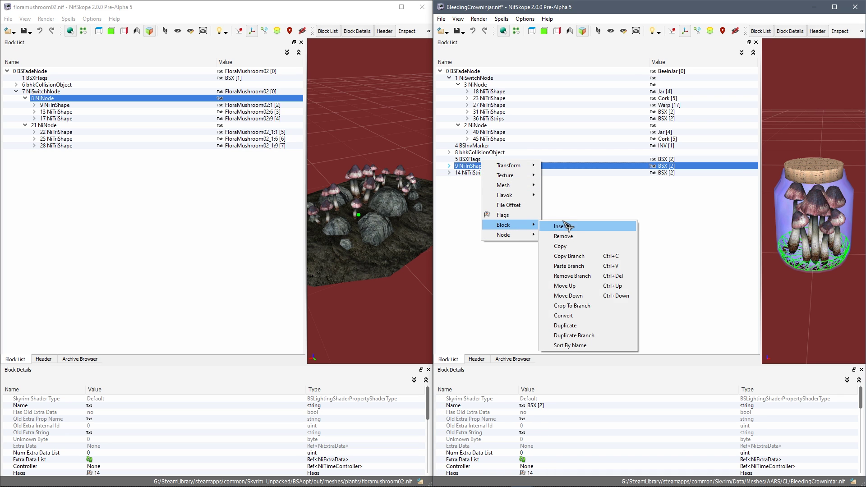
left_click(579, 268)
right_click(484, 167)
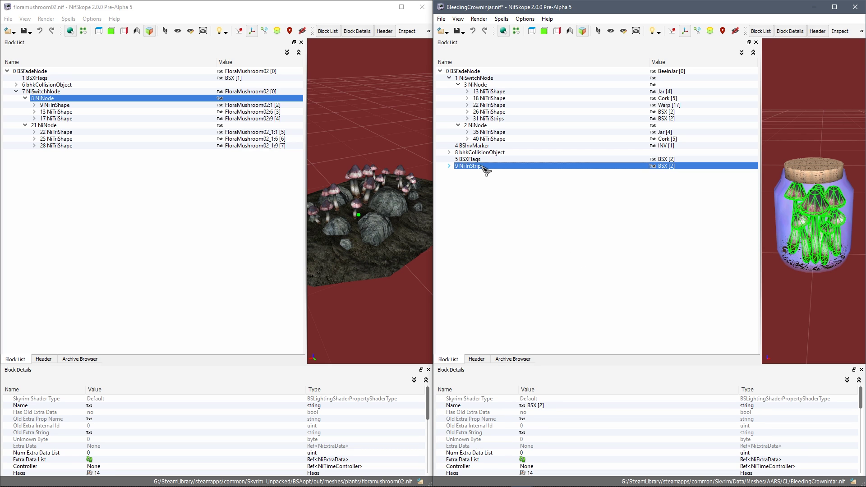
mouse_move(516, 223)
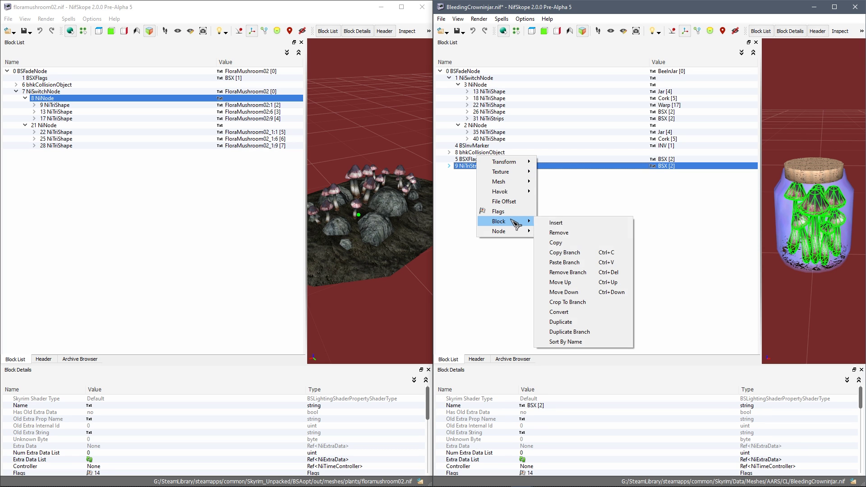
left_click(571, 272)
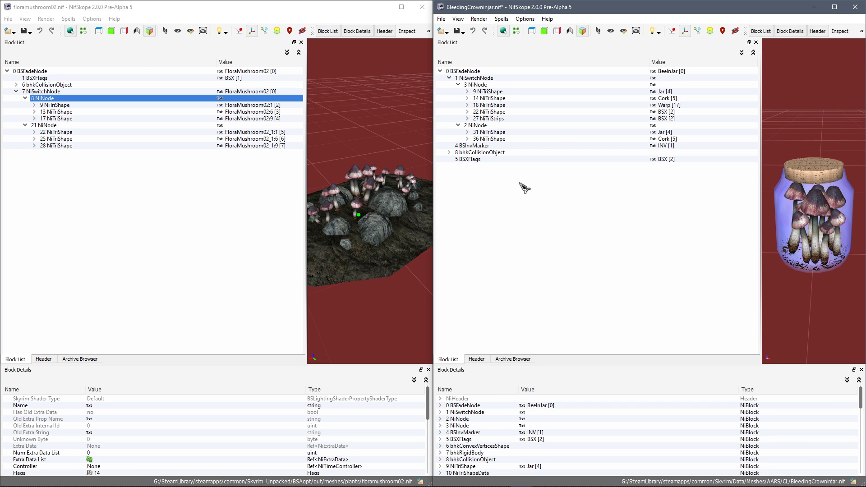
Collapse the 3 and 2 NiNode branches, review the remaining blocks, and collapse the mushroom file's nodes
left_click(477, 84)
left_click(458, 85)
left_click(458, 92)
left_click(481, 79)
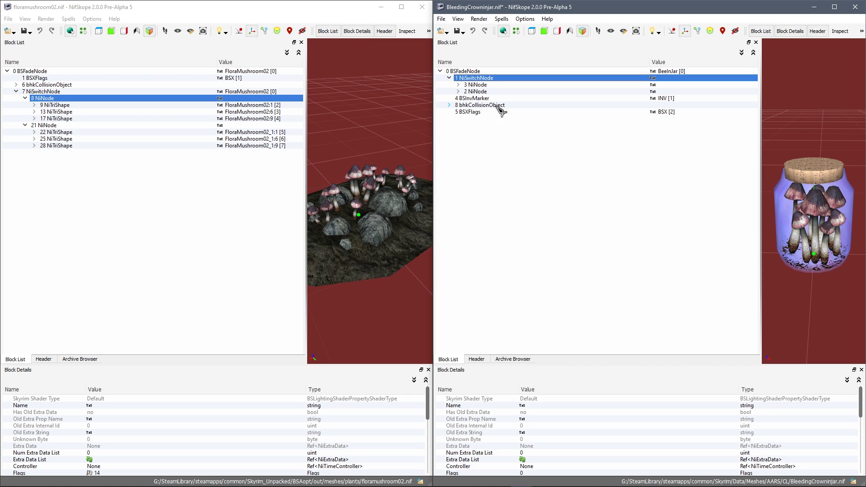
left_click(483, 113)
left_click(473, 105)
left_click(469, 98)
left_click(466, 92)
left_click(473, 85)
left_click(479, 79)
left_click(25, 125)
left_click(30, 119)
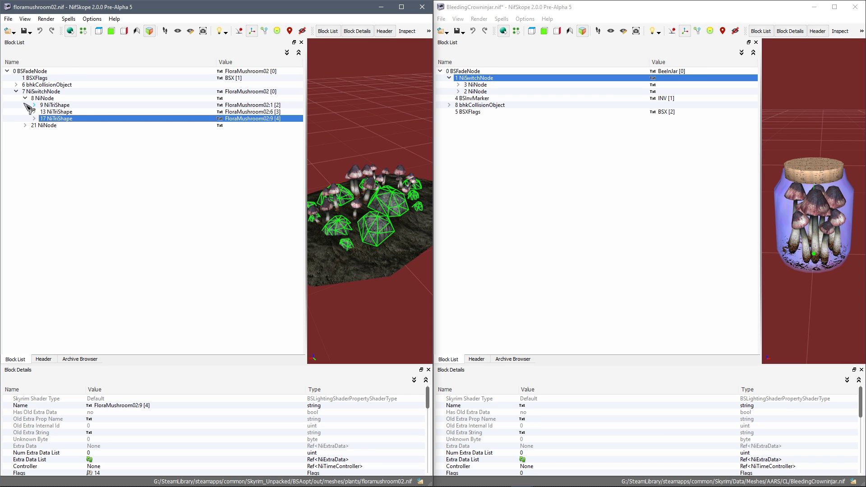
left_click(25, 98)
Start Save As for the jar mesh, browsing to the Desktop
left_click(567, 170)
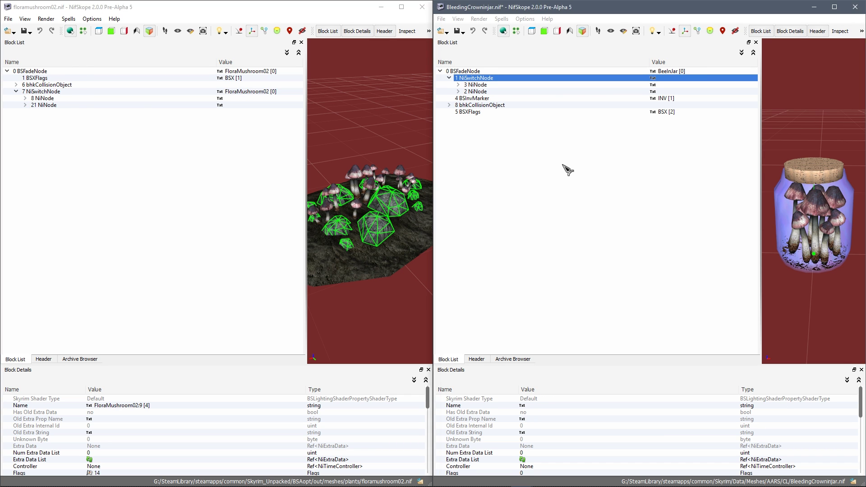
left_click(478, 54)
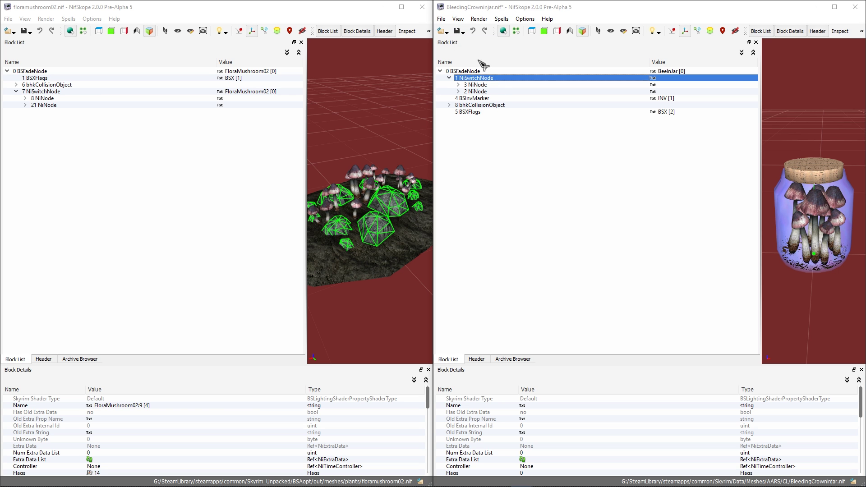
left_click(469, 110)
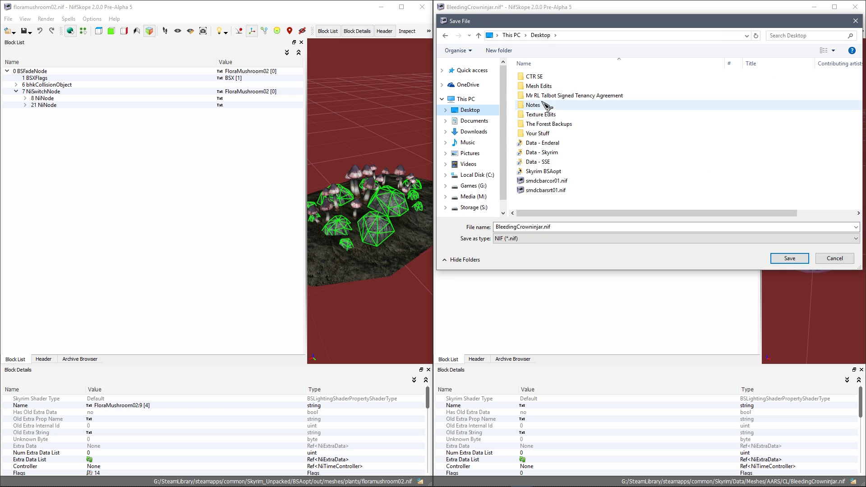
Save the edited jar over TestJarHarvest.nif in Skyrim Data\Meshes, confirming the replace
double_click(546, 152)
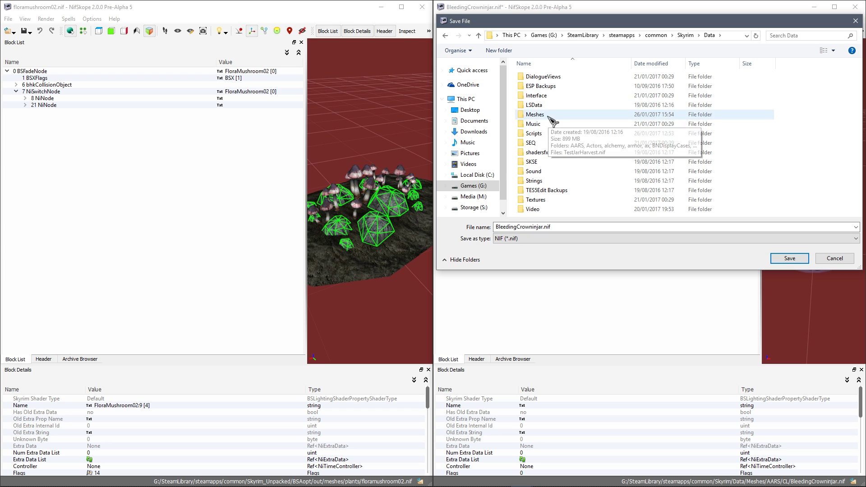
double_click(580, 115)
scroll(586, 129, "down", 10)
scroll(588, 131, "down", 2)
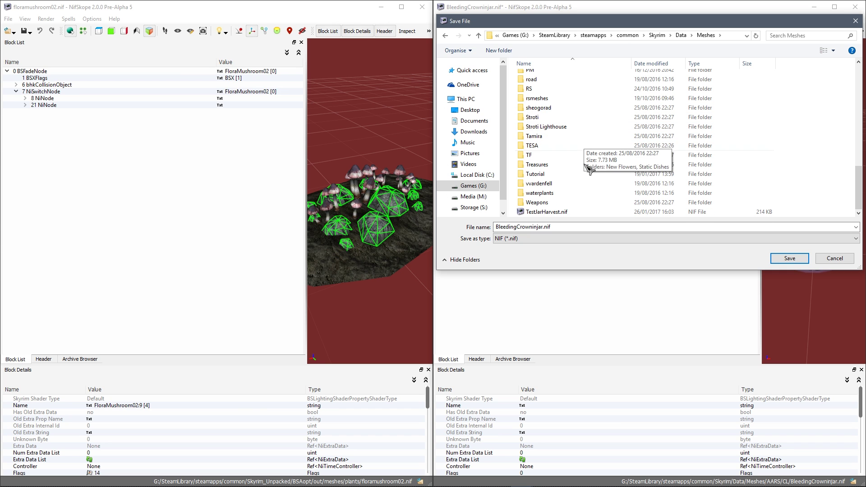
left_click(559, 211)
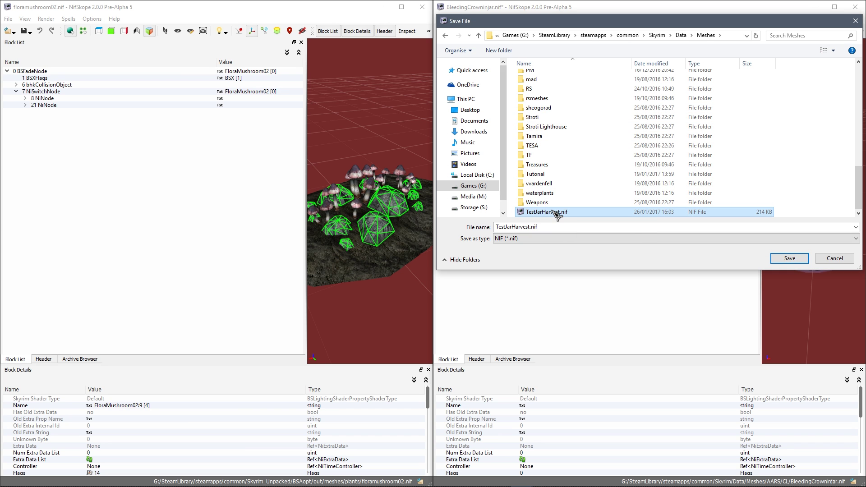
left_click(787, 260)
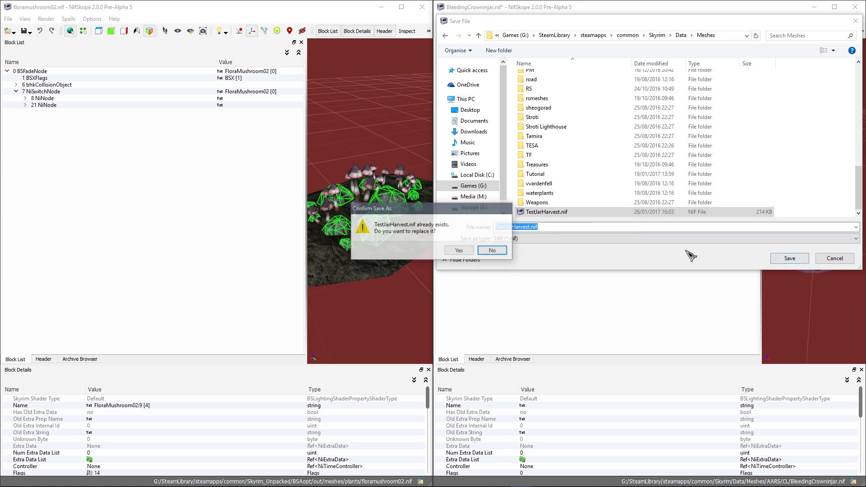
left_click(468, 251)
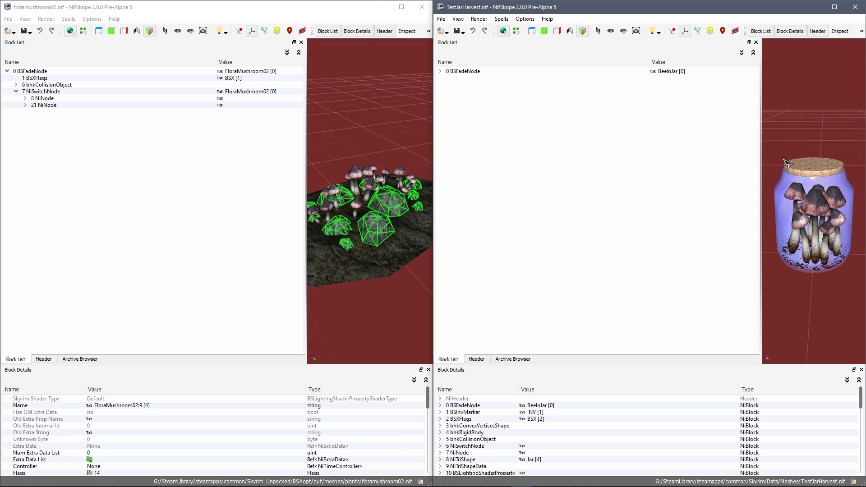
left_click_drag(787, 163, 766, 164)
Expand the jar's BSFadeNode tree down to 7 NiNode and 17 NiNode, inspecting BSXFlags and collision
left_click(440, 71)
left_click(476, 85)
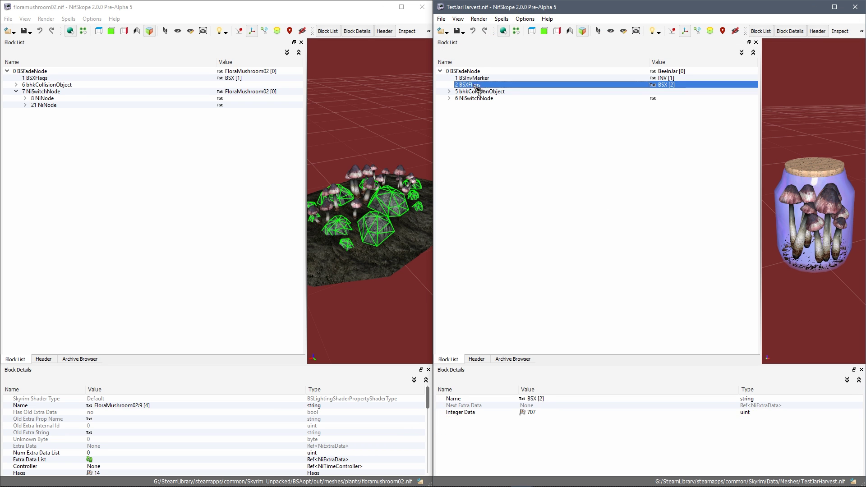
left_click(476, 91)
left_click(452, 98)
left_click(449, 99)
left_click(473, 104)
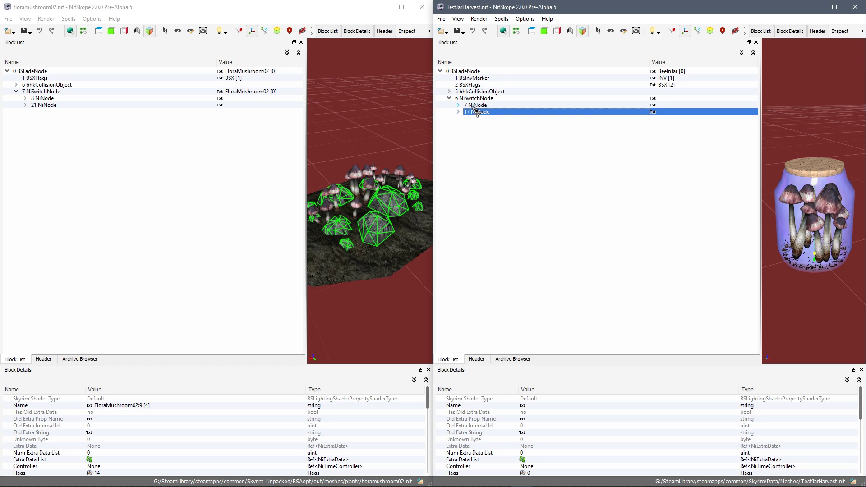
left_click(458, 104)
left_click(458, 125)
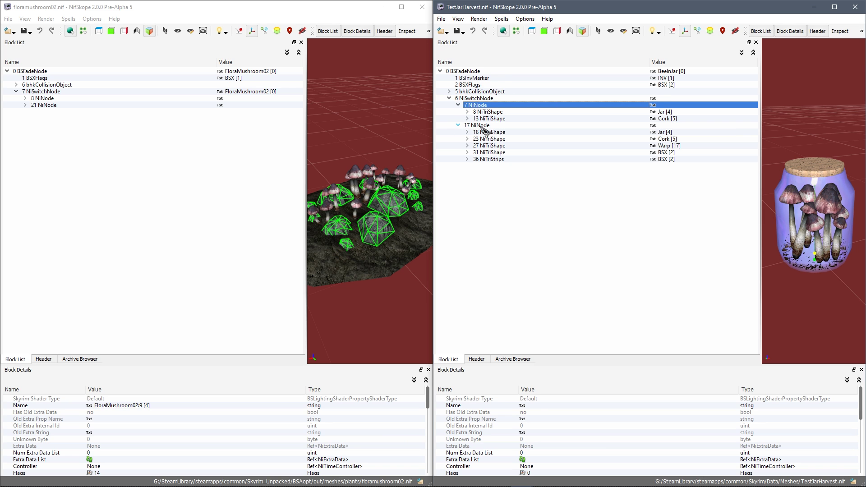
left_click(490, 119)
left_click(489, 107)
Check the Jar and Cork shapes in node 7 and the BSX shape under node 17
left_click(496, 112)
left_click(496, 118)
left_click(496, 112)
left_click(496, 118)
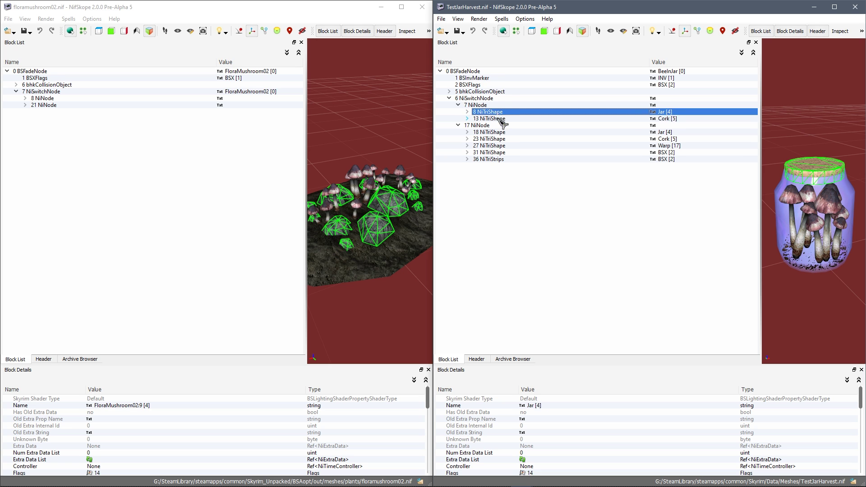
left_click(495, 105)
left_click(496, 112)
left_click(496, 105)
left_click(497, 126)
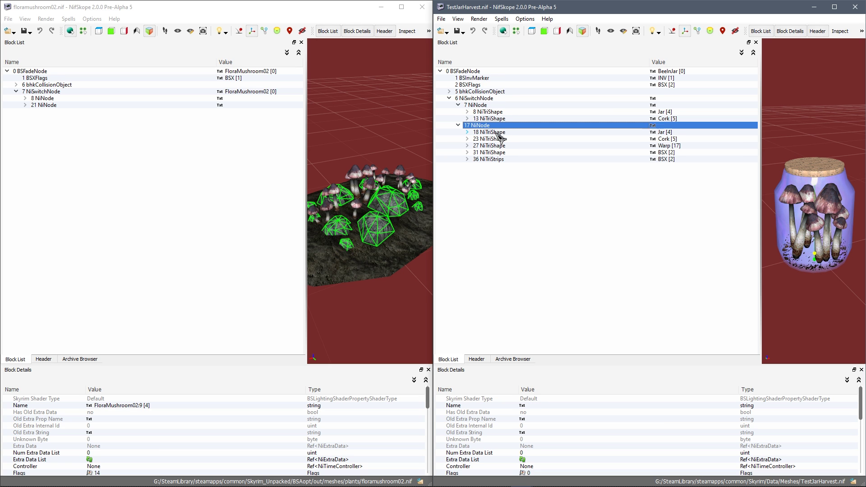
left_click(500, 152)
Copy the Warp branch from 17 NiNode and paste it into 7 NiNode
right_click(502, 153)
right_click(491, 146)
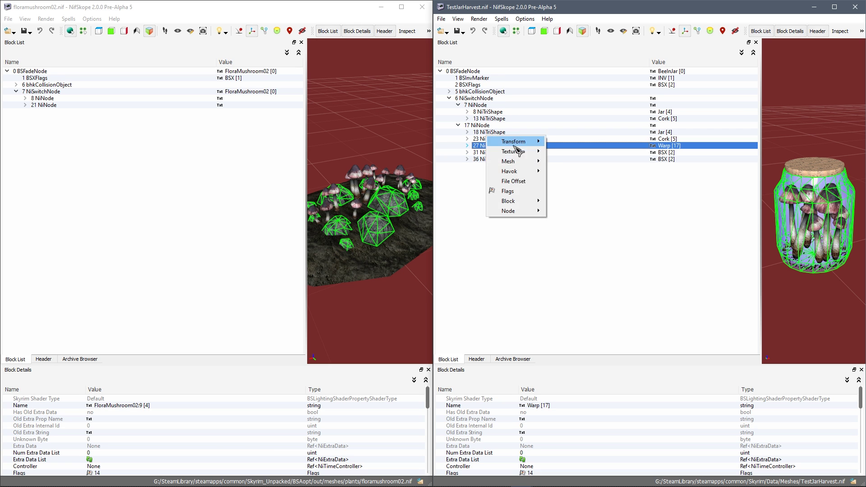
mouse_move(509, 201)
left_click(590, 234)
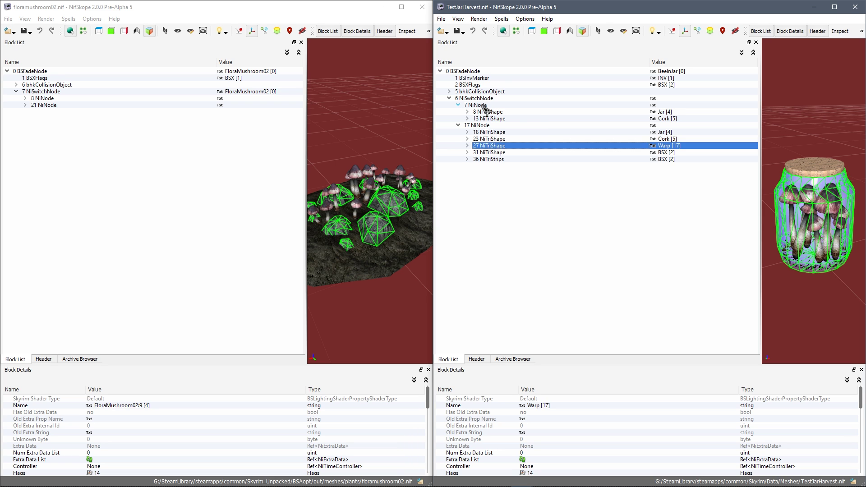
right_click(483, 105)
mouse_move(514, 142)
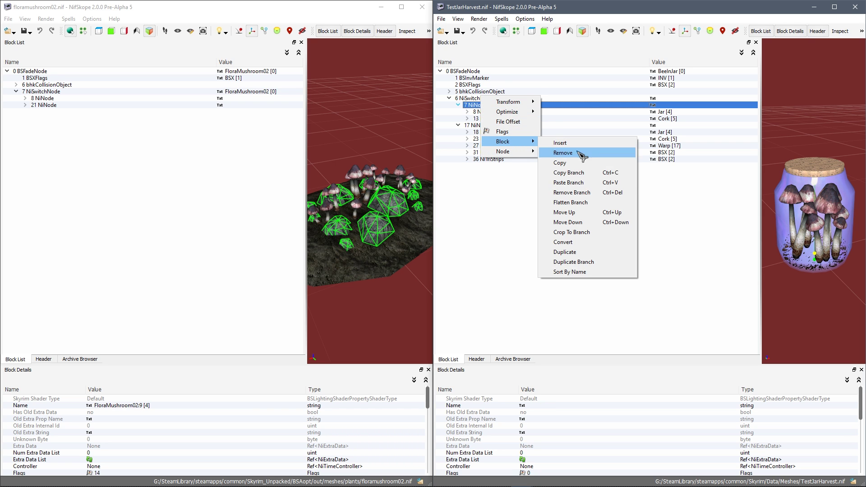
left_click(586, 183)
Copy the BSX branch from 17 NiNode and paste it into 7 NiNode
left_click(566, 166)
right_click(565, 159)
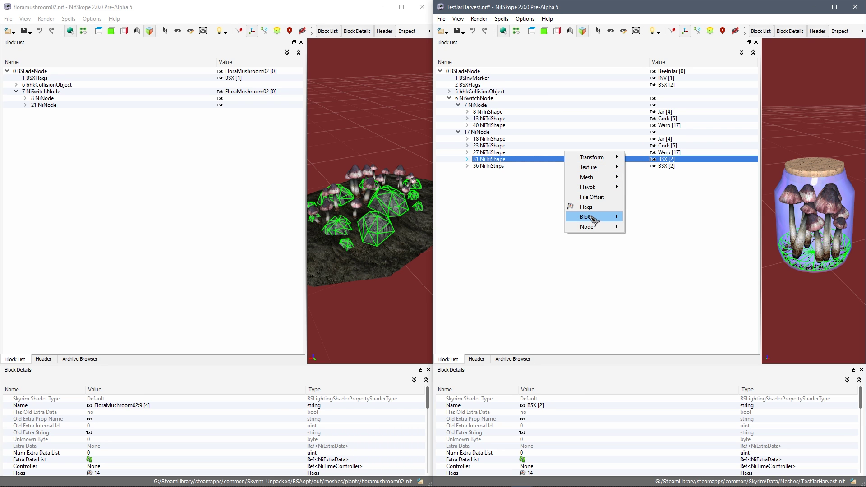
mouse_move(592, 218)
left_click(657, 250)
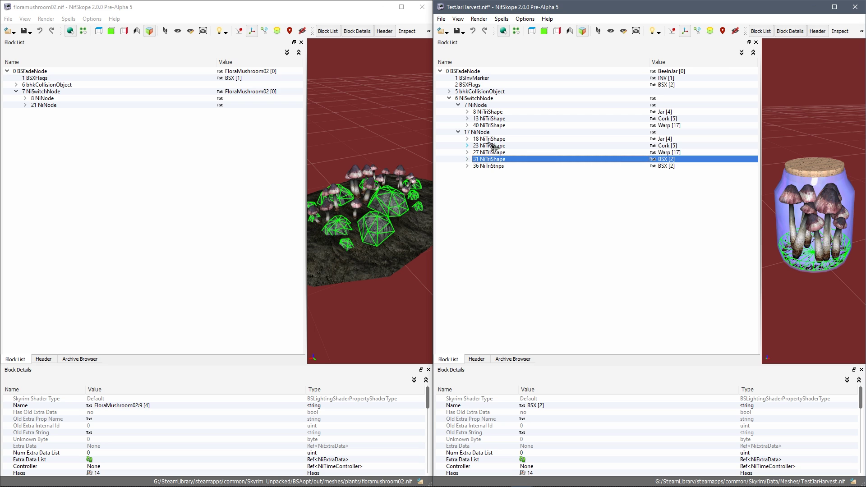
right_click(482, 106)
mouse_move(516, 143)
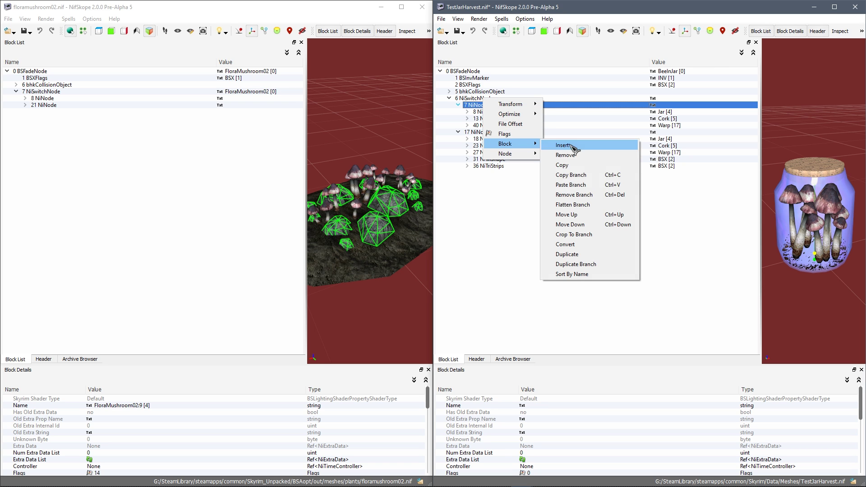
left_click(580, 185)
Copy the NiTriStrips mushroom branch from 17 NiNode and paste it into 7 NiNode
left_click(537, 173)
right_click(529, 172)
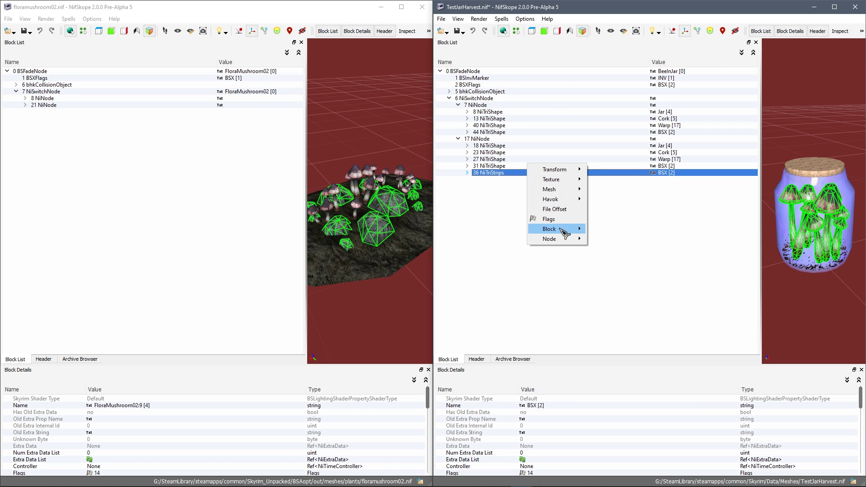
mouse_move(563, 230)
left_click(621, 261)
right_click(489, 107)
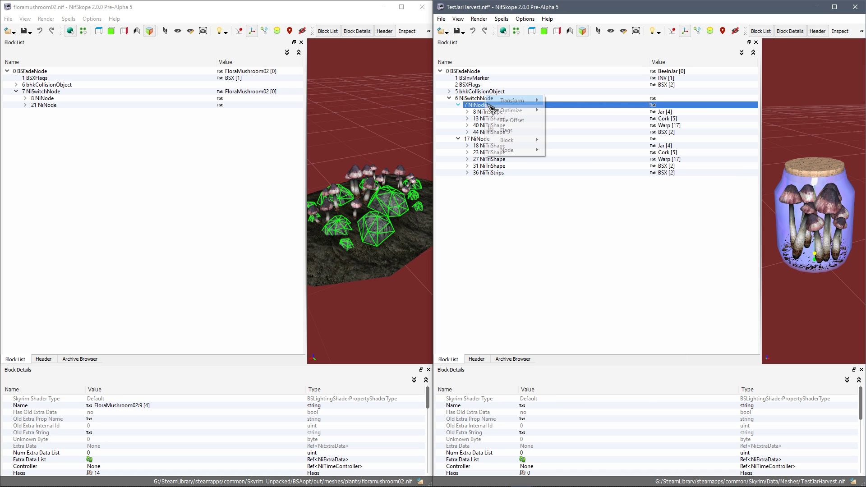
mouse_move(523, 141)
left_click(574, 183)
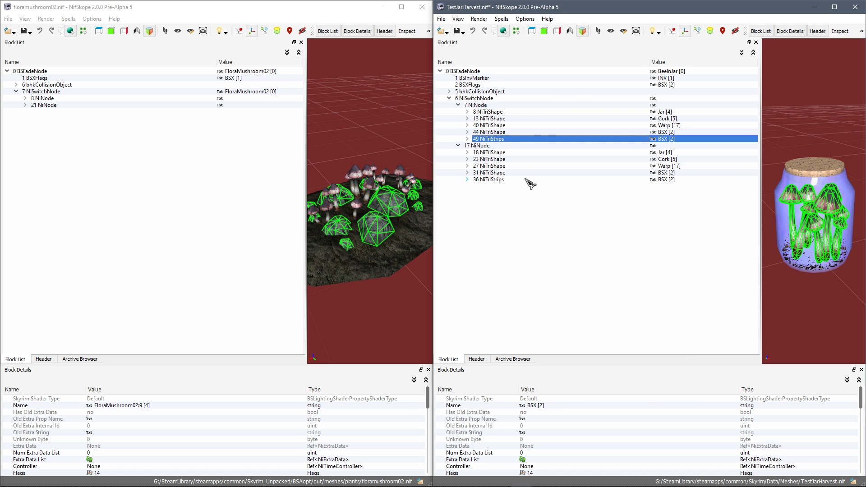
Remove the Warp and BSX branches from 17 NiNode
left_click(532, 165)
right_click(531, 167)
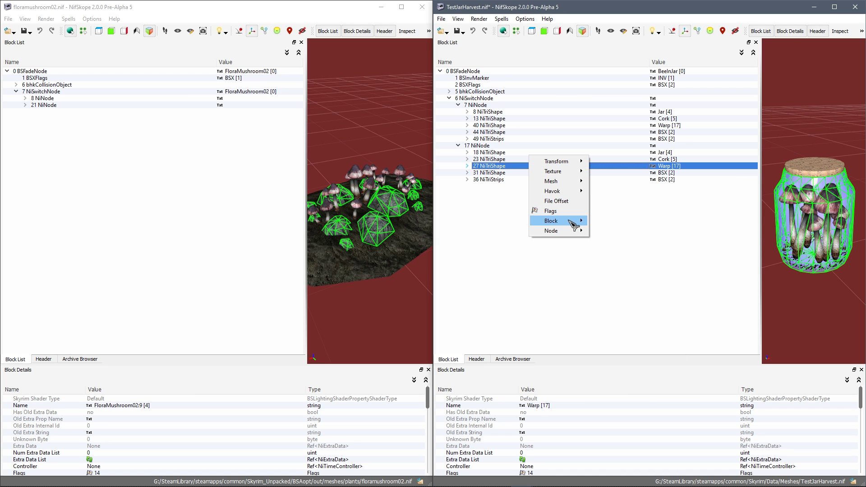
mouse_move(574, 224)
left_click(624, 270)
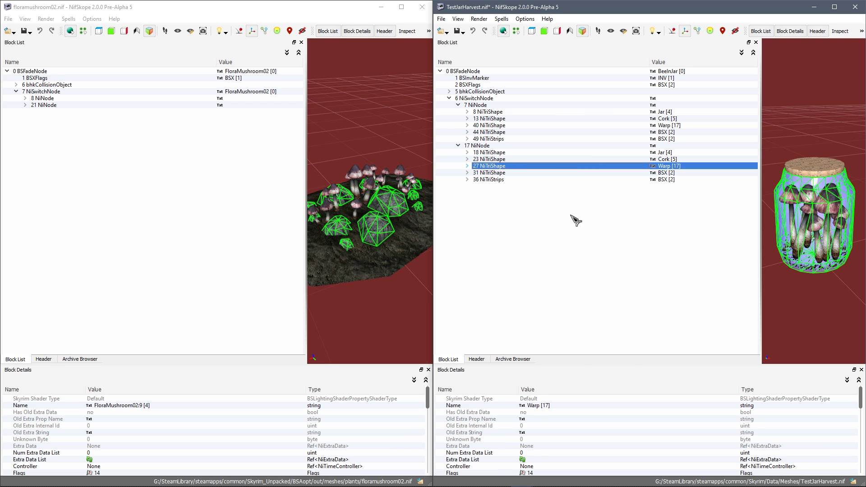
right_click(496, 166)
mouse_move(533, 228)
left_click(587, 276)
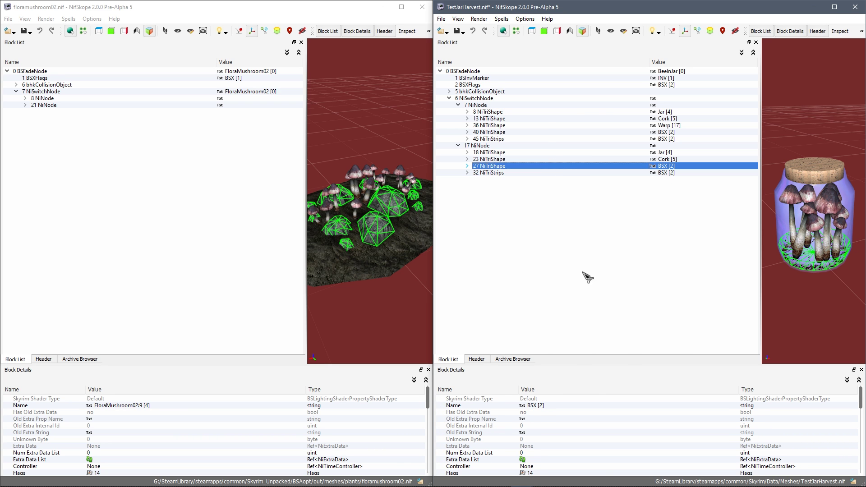
Remove the NiTriStrips mushroom branch from 17 NiNode, leaving only Jar and Cork there
right_click(497, 166)
mouse_move(545, 223)
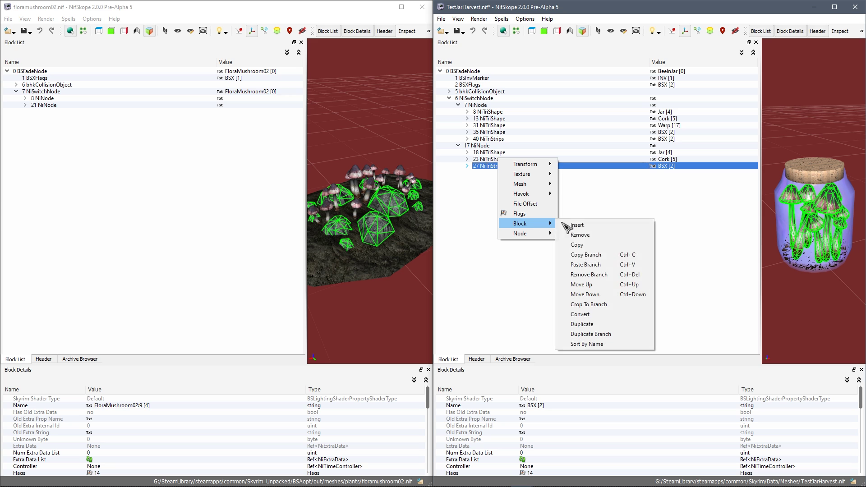
left_click(590, 274)
left_click(561, 152)
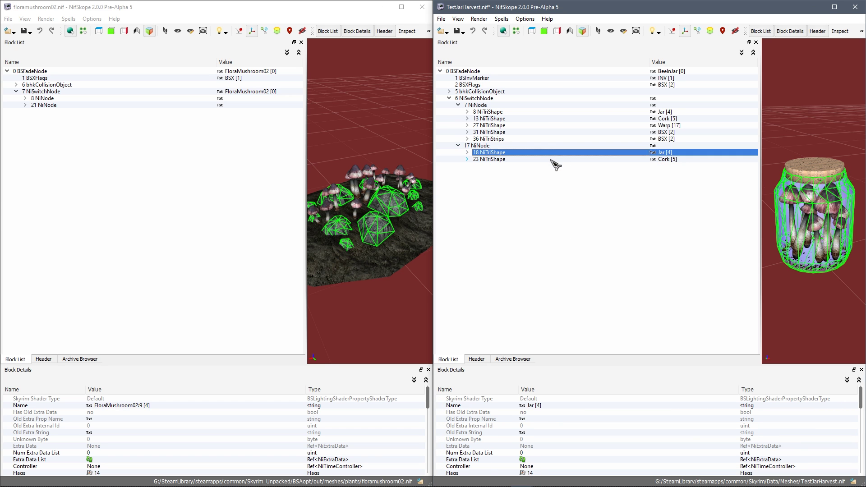
left_click(554, 118)
scroll(792, 132, "down", 3)
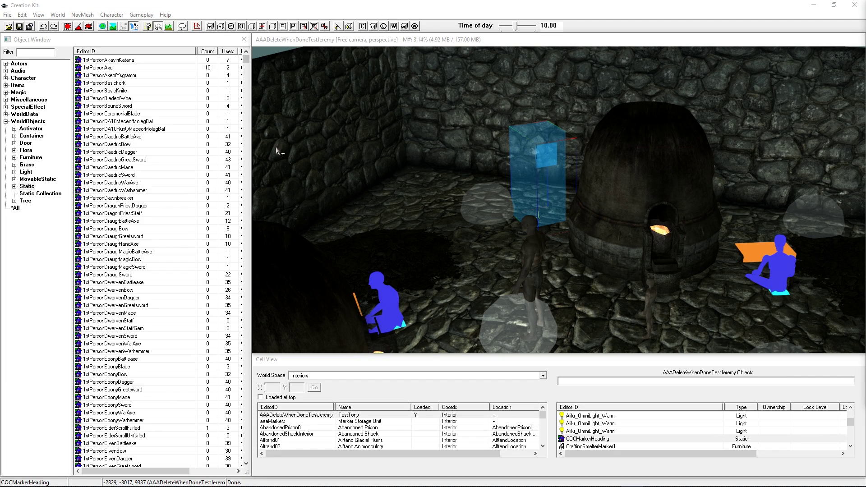
Pull back and orbit over the test room, selecting a wall corner piece
scroll(276, 150, "down", 5)
middle_click_drag(276, 150, 471, 189, "shift")
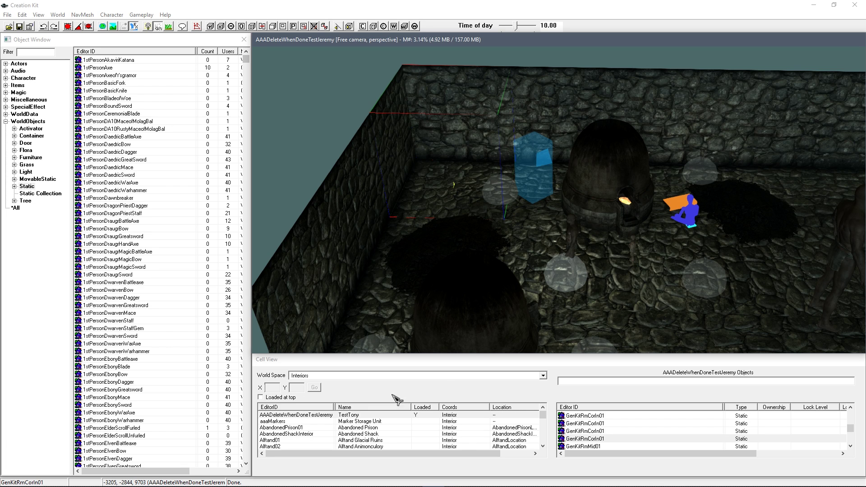
middle_click_drag(545, 304, 566, 232, "shift")
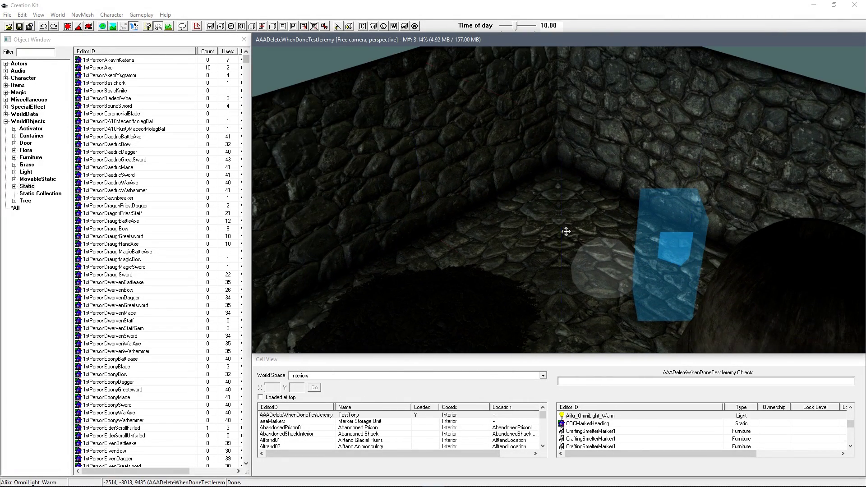
left_click(564, 230)
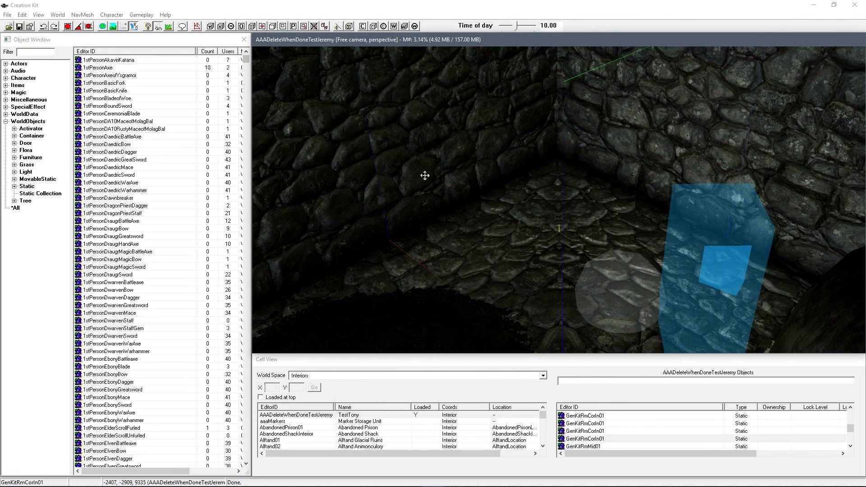
Show WorldObjects > Flora in the Object Window, filtered by 'mush'
left_click(26, 150)
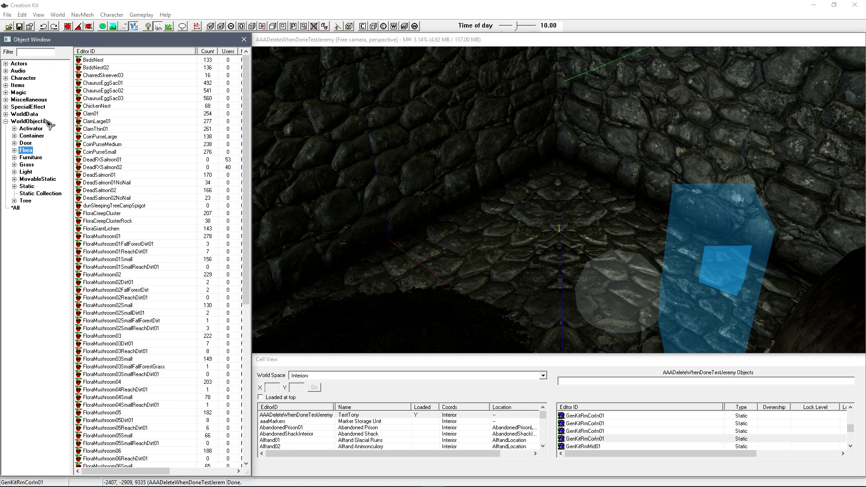
left_click(34, 52)
type("mushr")
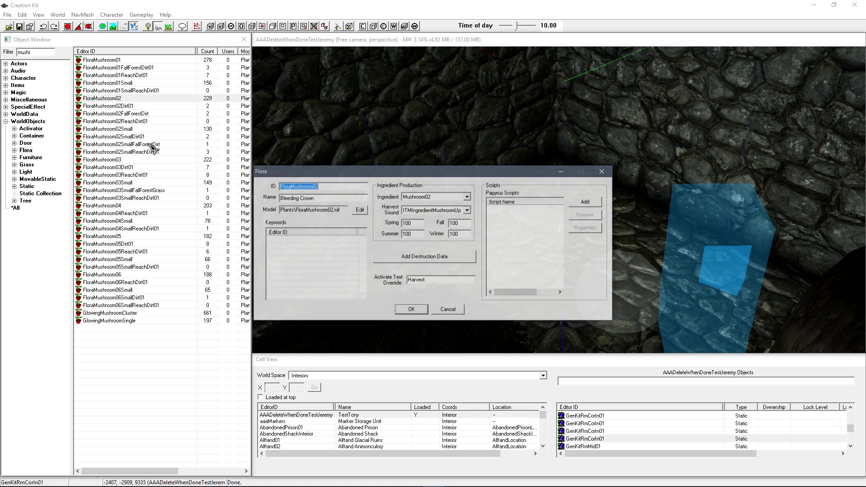
Change the flora record's ID to DF_Test_Harvest
left_click_drag(298, 174, 250, 222)
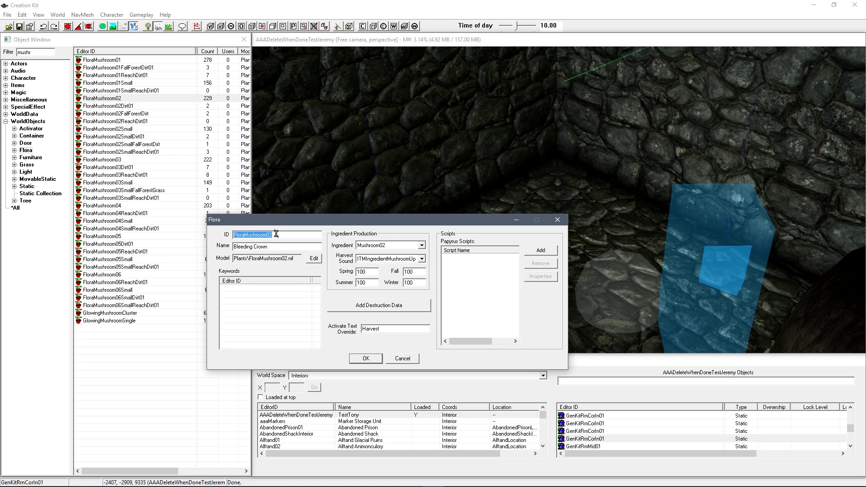
double_click(300, 236)
type("DF_Test_Harvest")
Switch the flora's model to TestJarHarvest.nif in Model Data and accept it
left_click(313, 258)
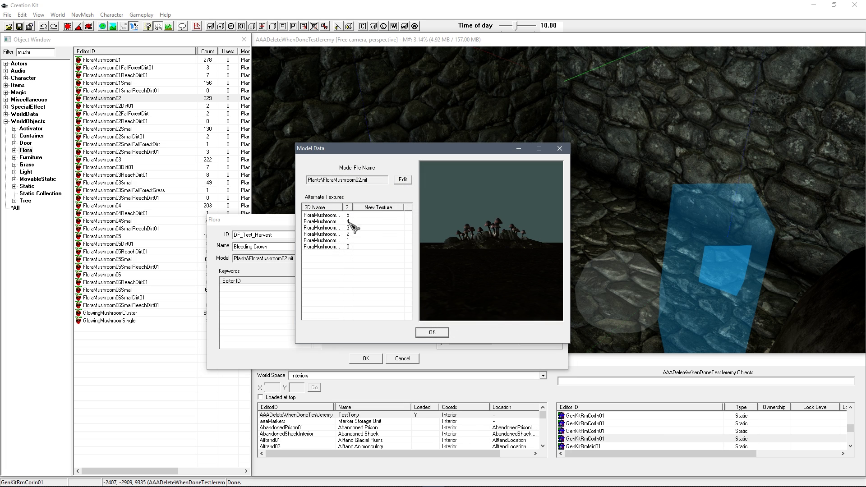
left_click_drag(473, 223, 431, 253)
left_click(403, 180)
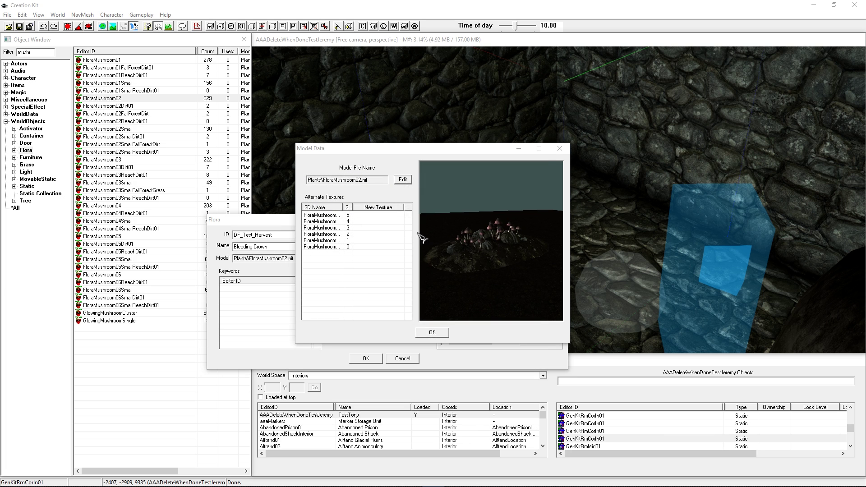
scroll(397, 271, "down", 10)
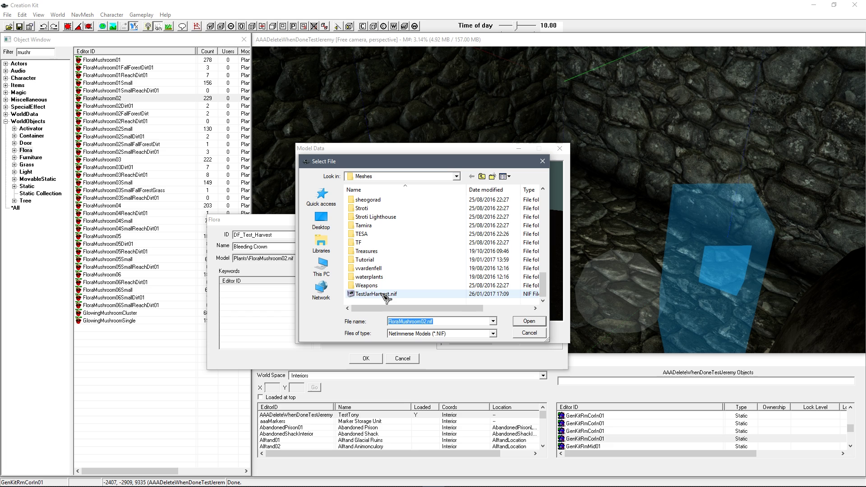
left_click(378, 294)
left_click(525, 321)
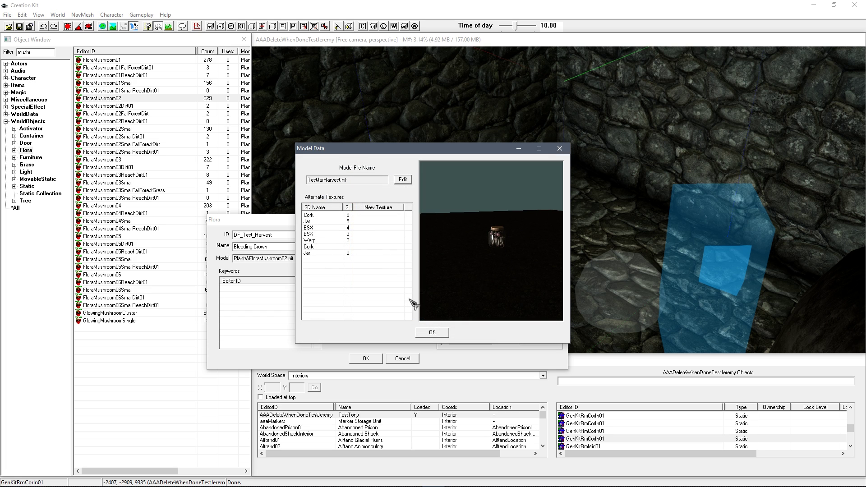
scroll(459, 247, "up", 6)
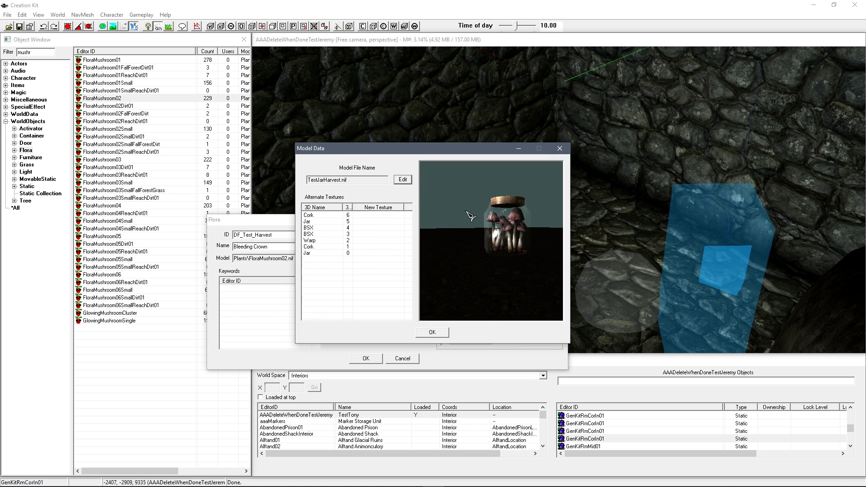
left_click(432, 331)
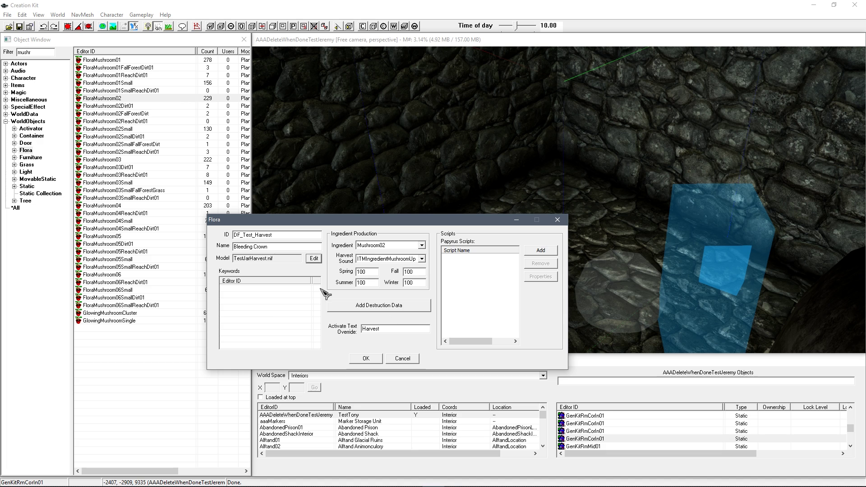
left_click(273, 307)
left_click(392, 246)
left_click(392, 246)
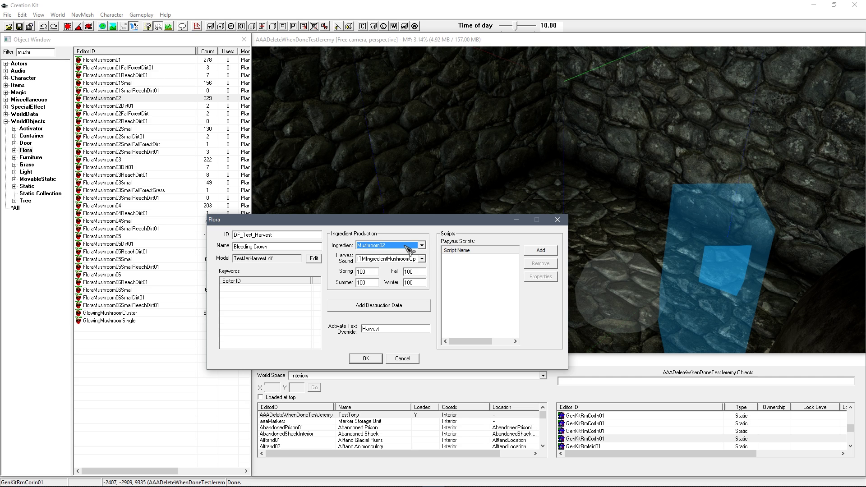
left_click(372, 247)
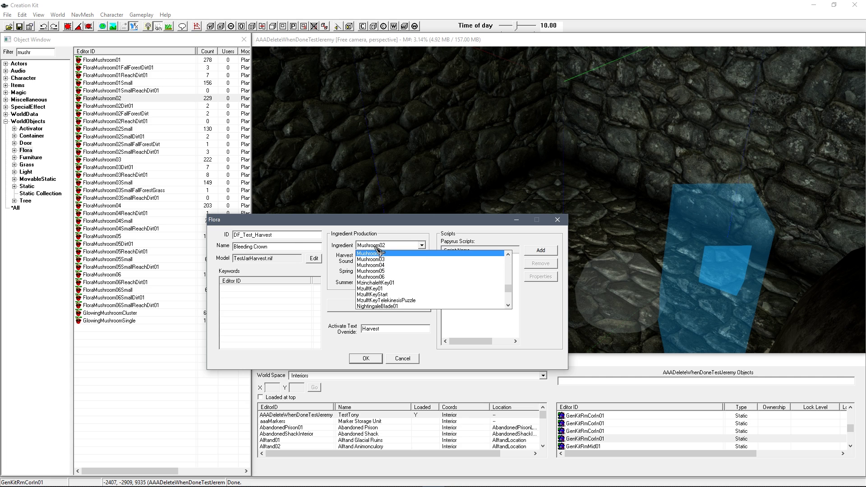
left_click(376, 248)
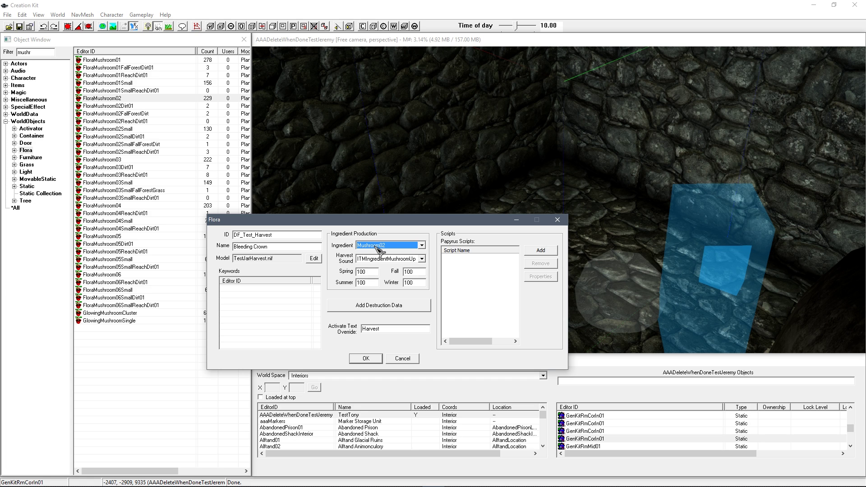
left_click(375, 247)
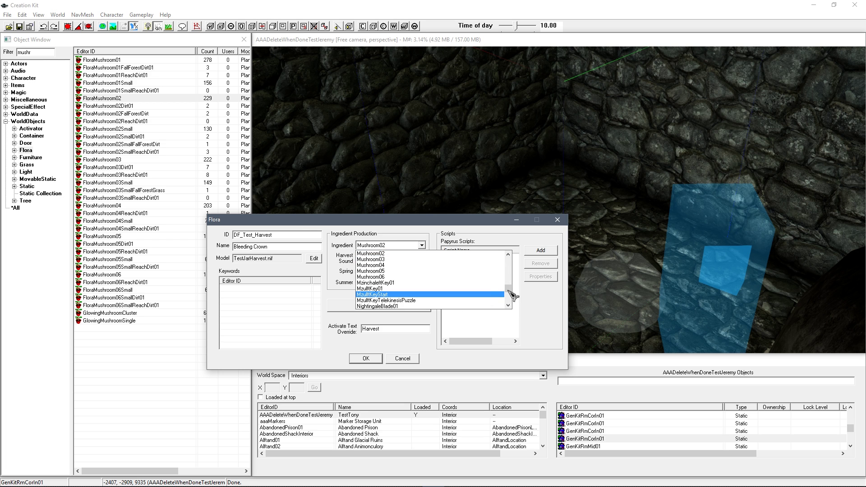
left_click_drag(508, 291, 512, 286)
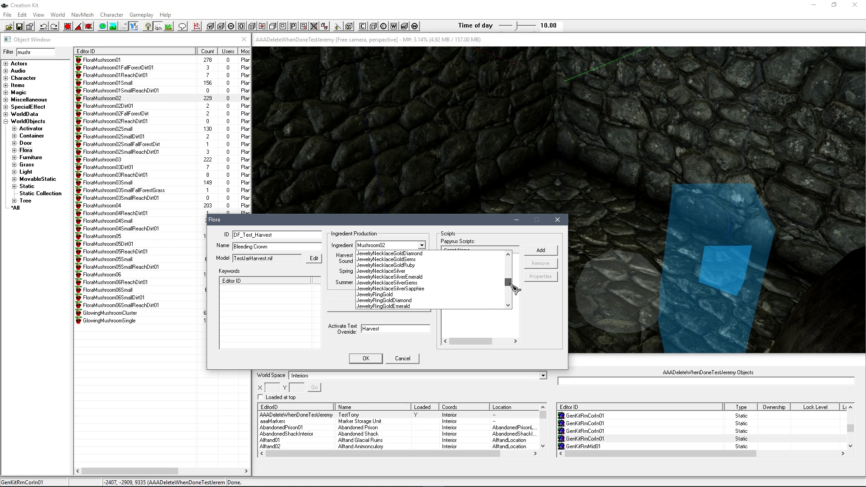
scroll(455, 286, "down", 15)
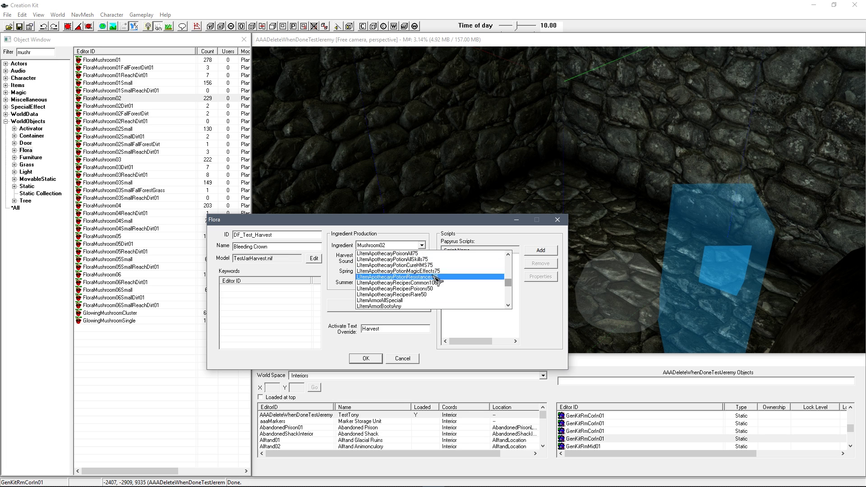
left_click(392, 235)
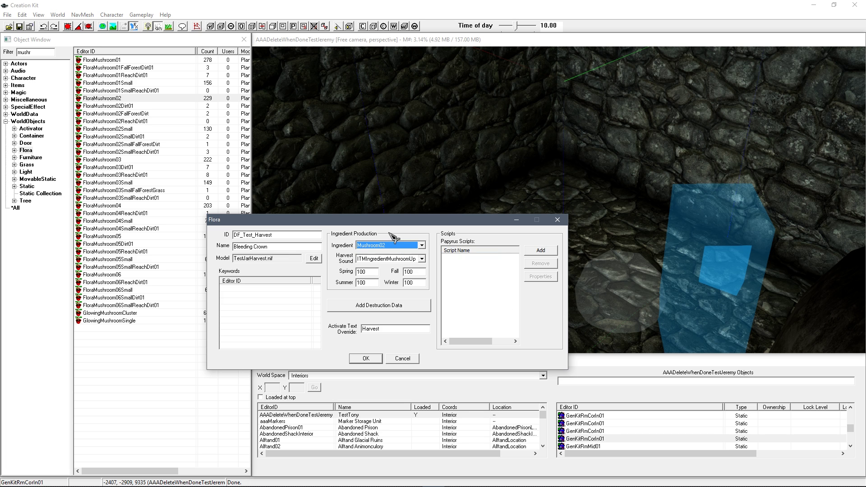
left_click(393, 261)
scroll(391, 271, "up", 2)
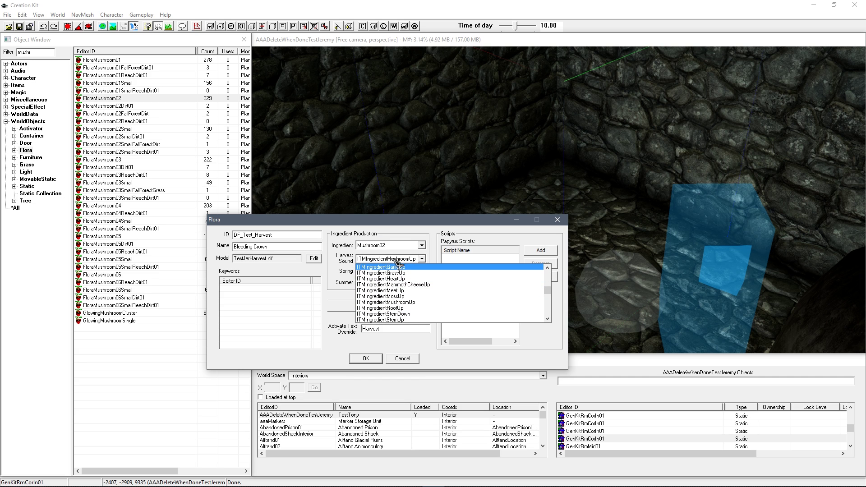
left_click(395, 259)
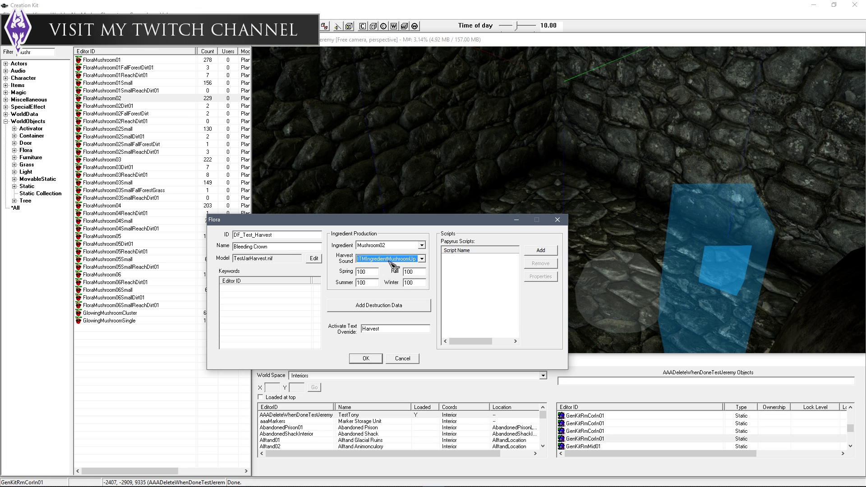
left_click(373, 283)
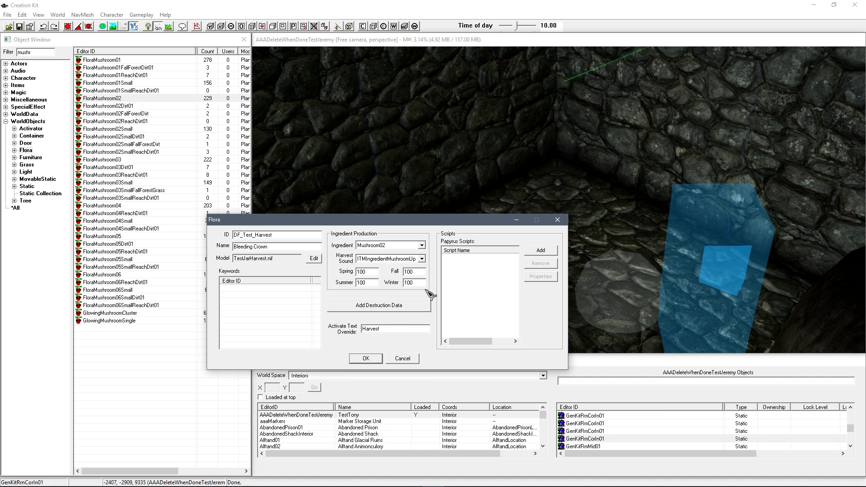
left_click(397, 327)
Change Activate Text Override from 'Harvest' to 'Take' and save DF_Test_Harvest as a new form
left_click_drag(279, 249, 233, 247)
left_click(253, 247)
left_click_drag(397, 331, 335, 326)
type("Take")
left_click(289, 248)
left_click(365, 359)
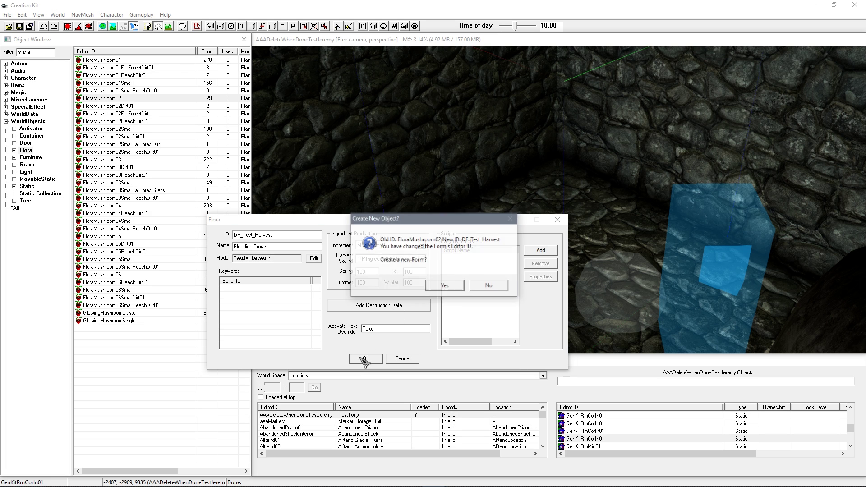
left_click(450, 286)
Filter the Object Window by 'df' and inspect MammothCheese01's flora settings without changes
double_click(51, 53)
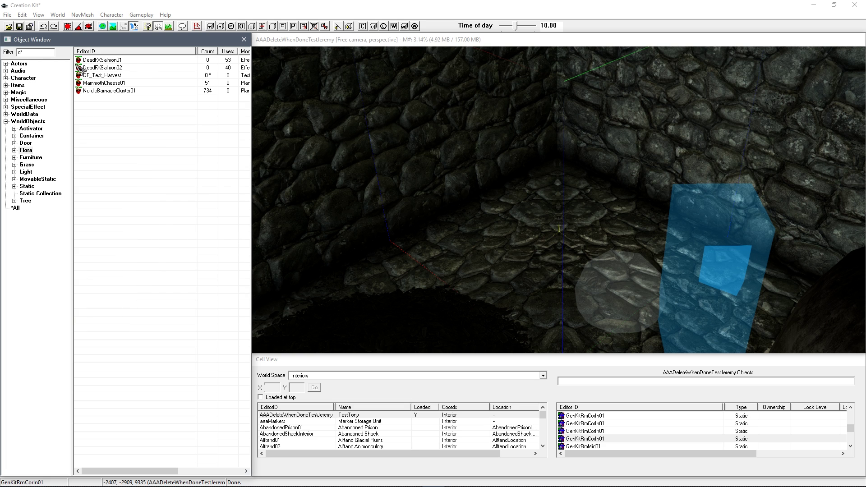
left_click(108, 83)
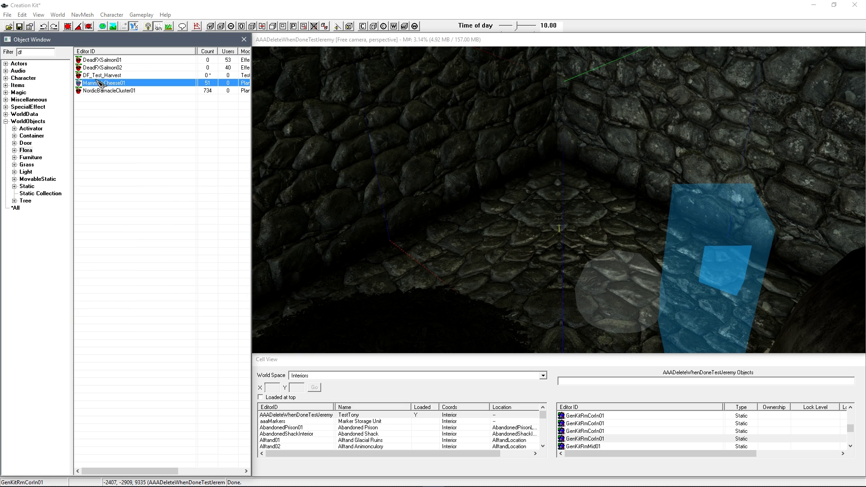
double_click(106, 83)
left_click(451, 310)
Review the DF_Test_Harvest form, then drag it into the test cell
left_click(120, 76)
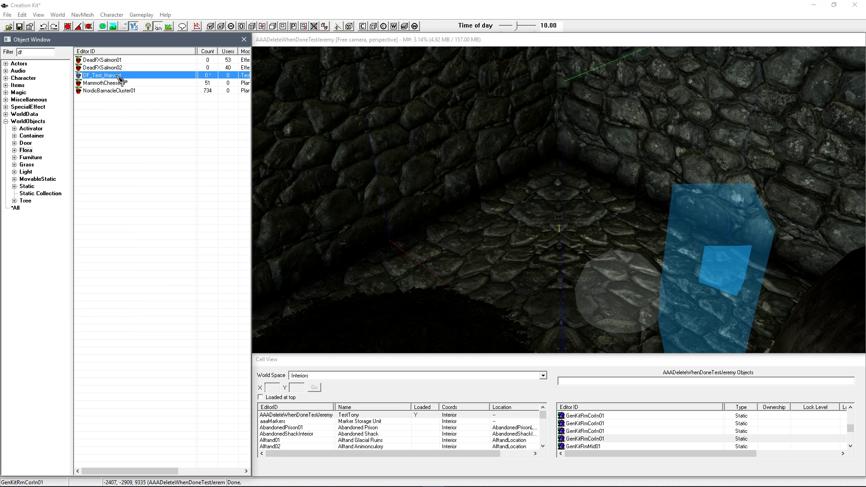
key("Return")
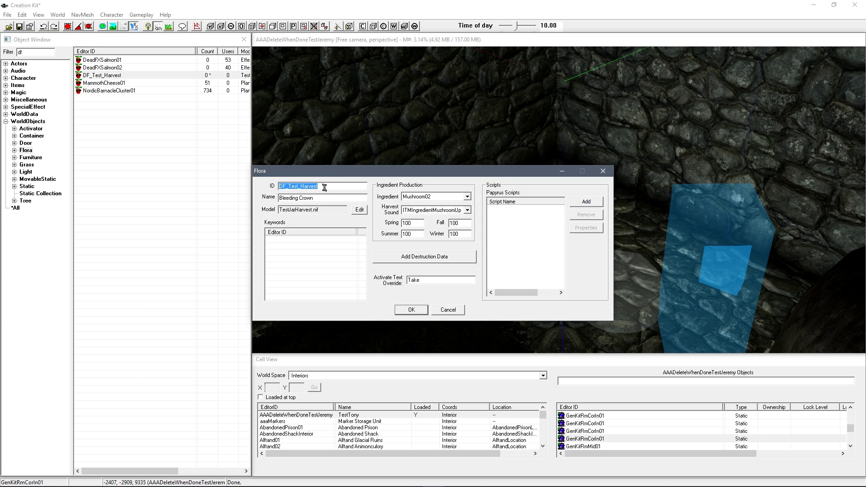
left_click(346, 188)
left_click(447, 310)
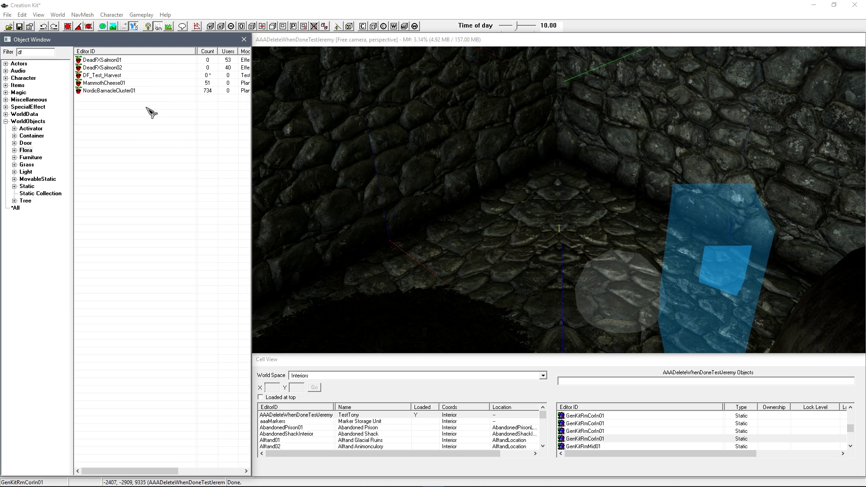
left_click_drag(96, 75, 557, 208)
Orbit, zoom and pan the camera around the DF_Test_Harvest jar on the stone floor
scroll(573, 202, "up", 5)
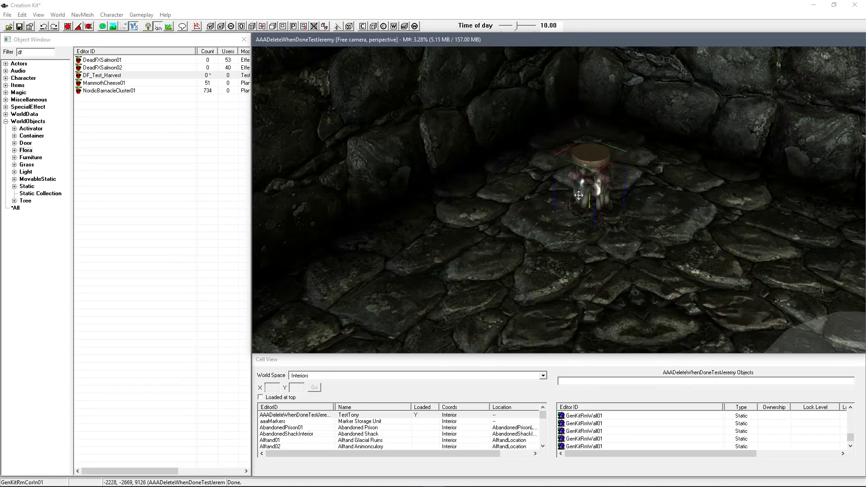
middle_click_drag(578, 194, 575, 130, "shift")
scroll(575, 140, "up", 5)
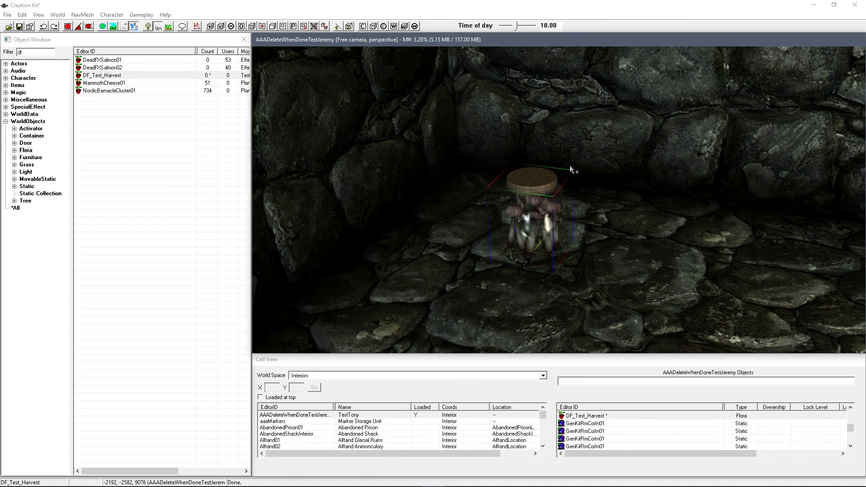
scroll(553, 184, "down", 2)
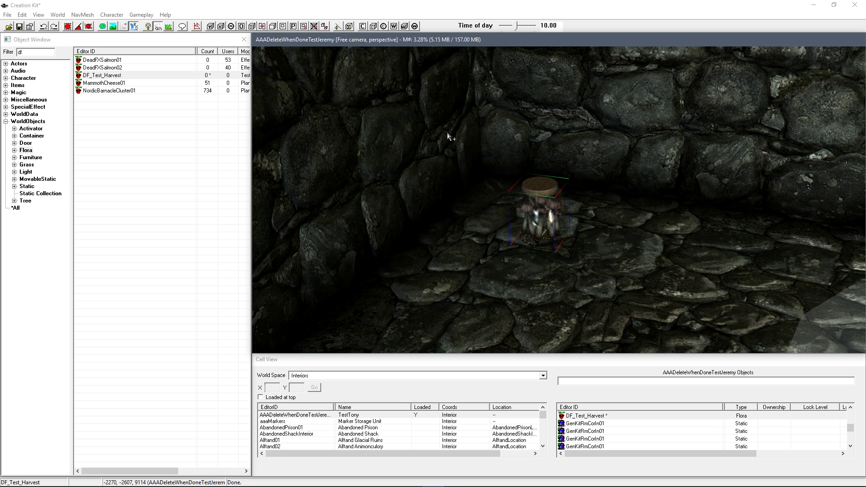
middle_click_drag(453, 146, 454, 148)
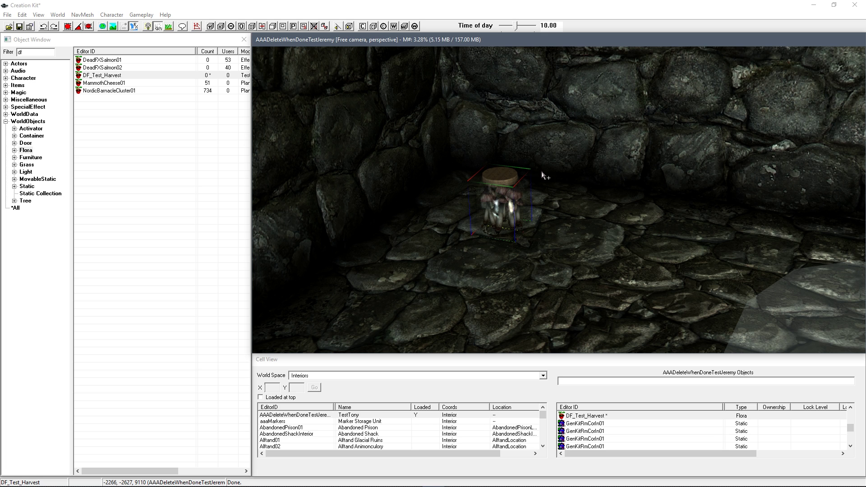
scroll(551, 163, "up", 2)
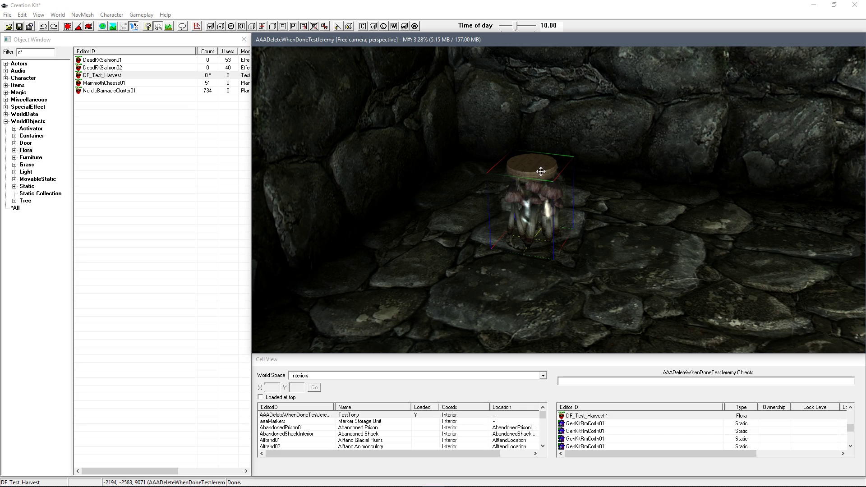
scroll(548, 173, "down", 2)
middle_click_drag(564, 173, 577, 170)
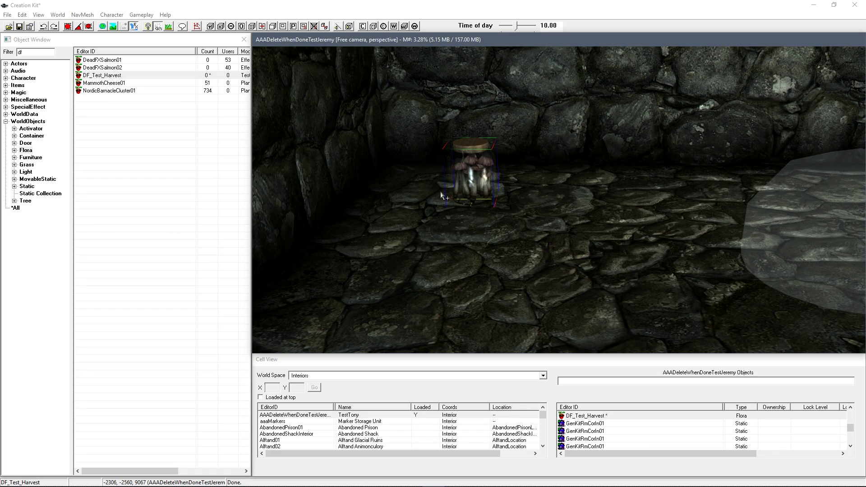
middle_click_drag(481, 173, 540, 189)
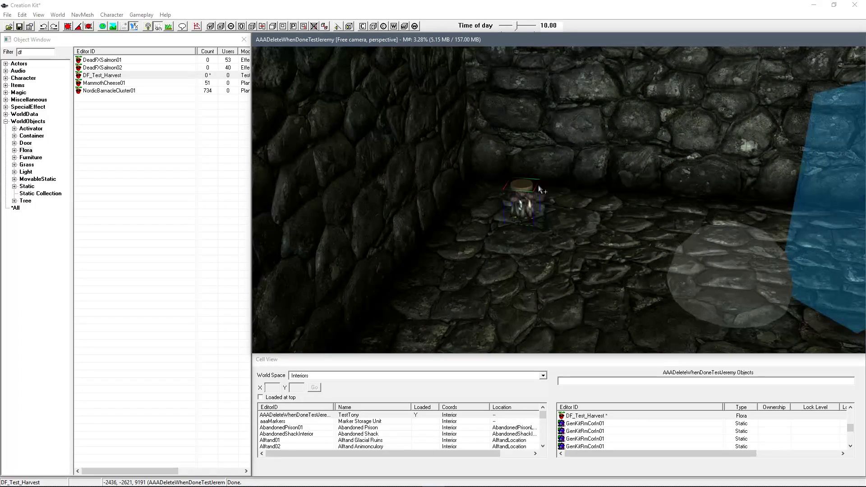
right_click(333, 415)
left_click(364, 430)
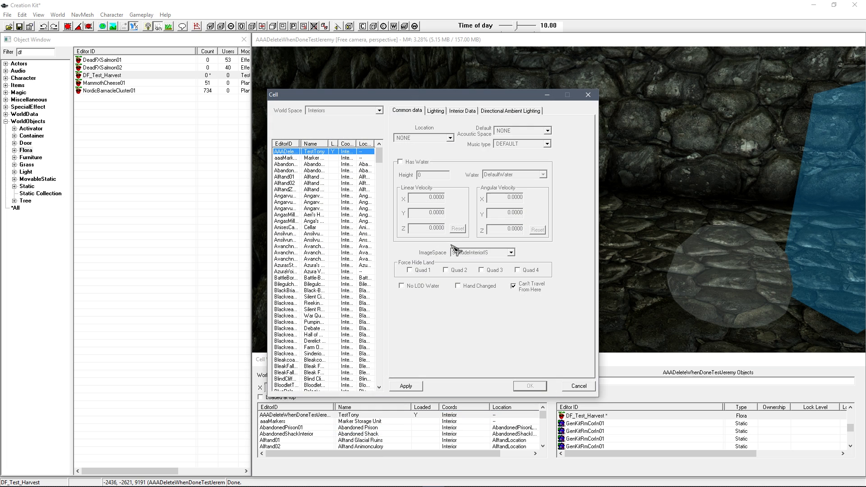
left_click_drag(430, 101, 325, 131)
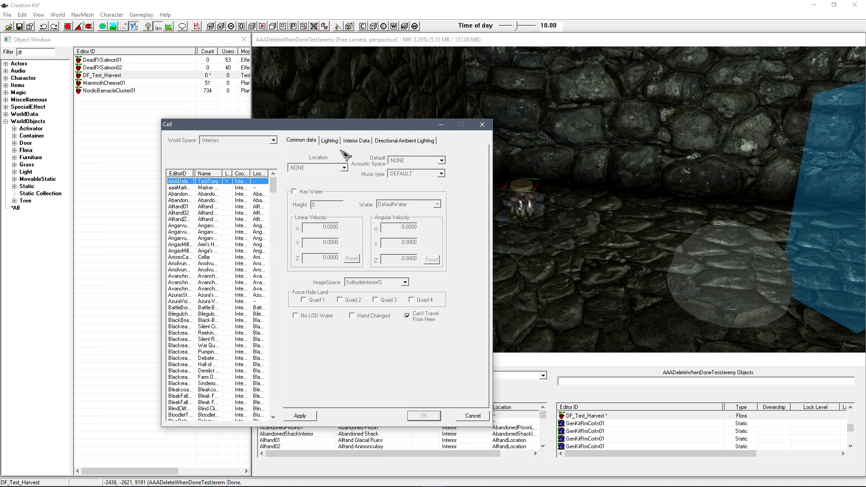
left_click(357, 140)
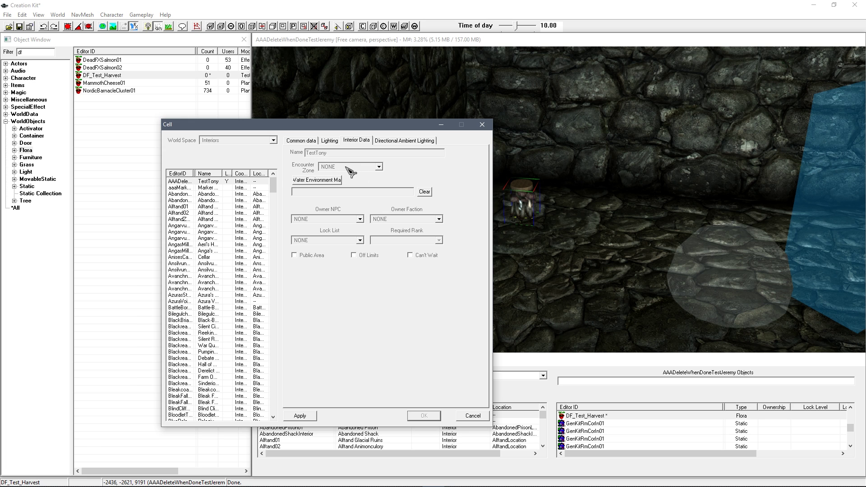
left_click(481, 124)
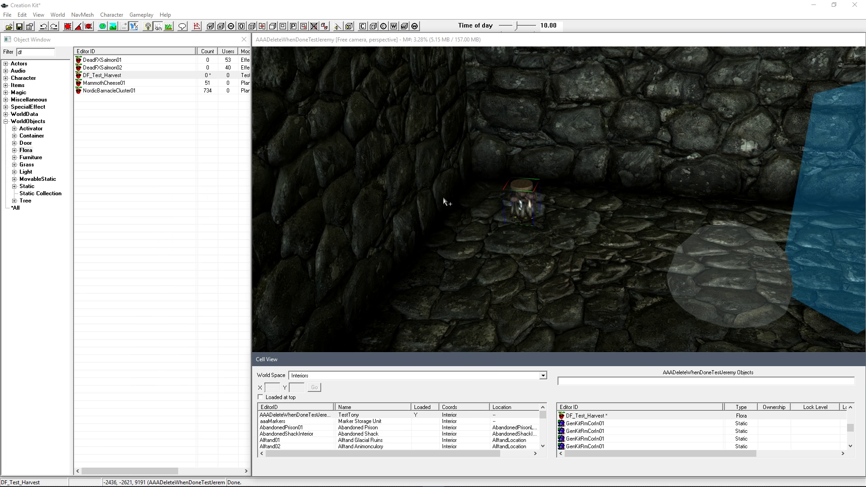
middle_click_drag(547, 175, 527, 182)
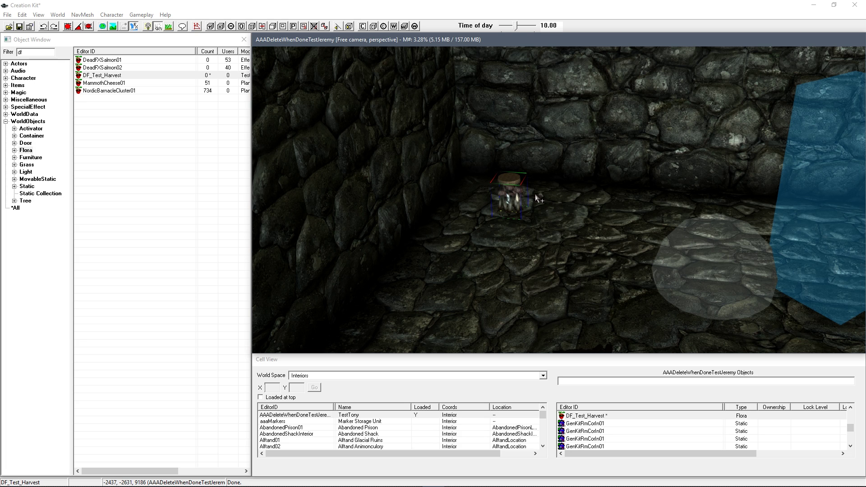
scroll(531, 195, "up", 3)
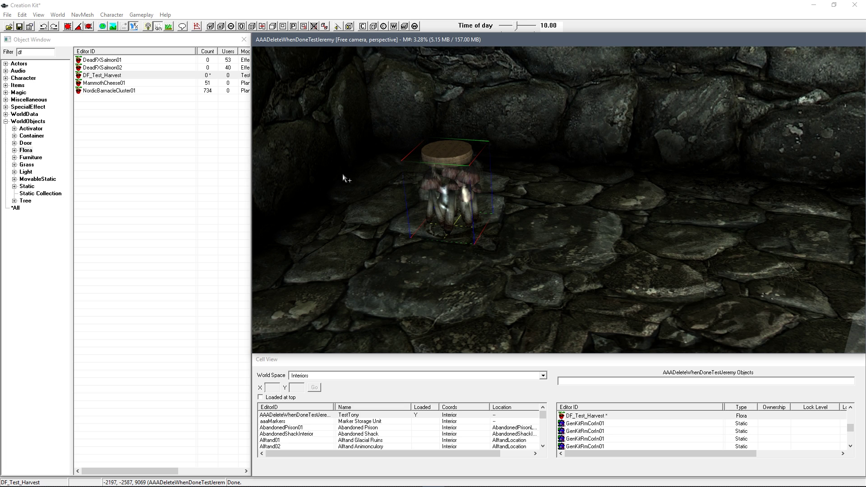
left_click(202, 141)
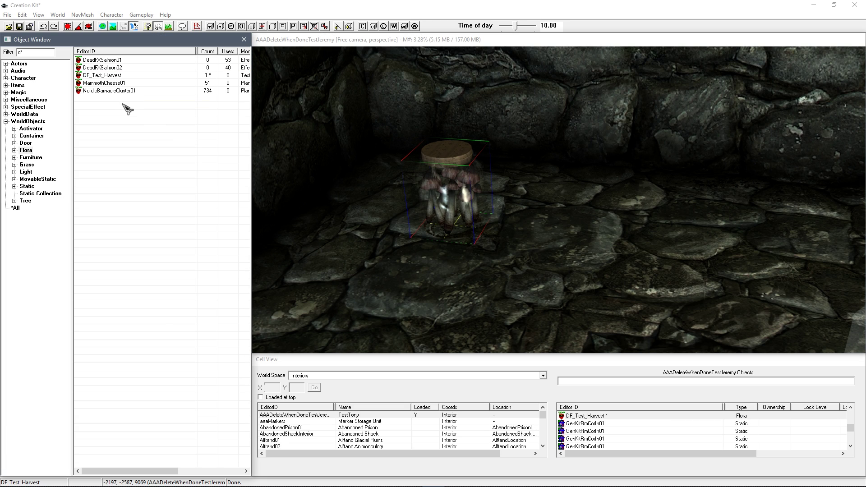
left_click(467, 166)
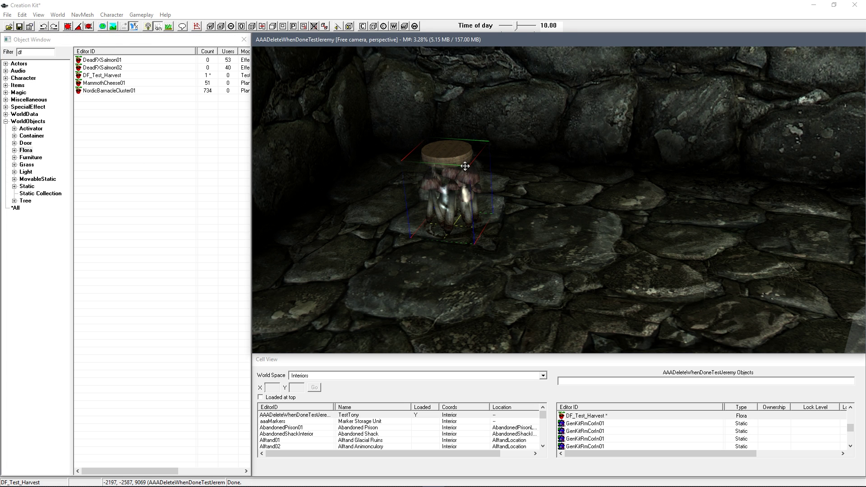
scroll(466, 166, "down", 2)
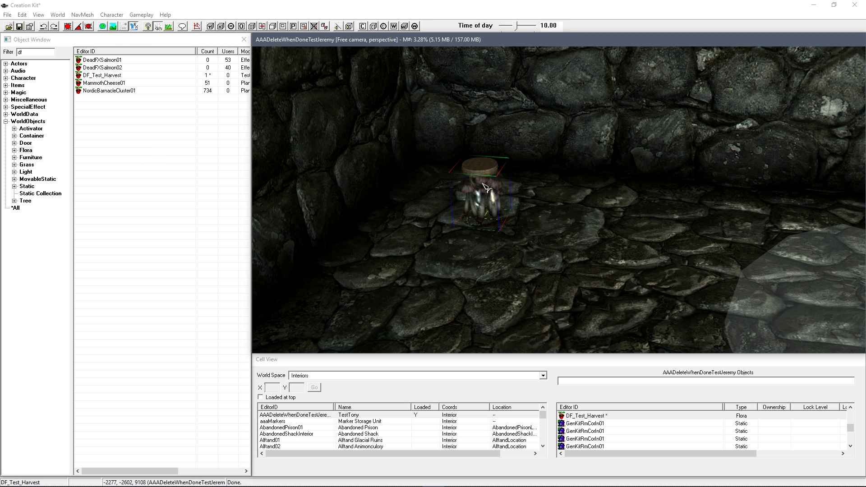
middle_click_drag(484, 187, 553, 196, "shift")
Save the plugin as DF127Test.esp in the Data folder, overwriting the existing file
left_click(29, 25)
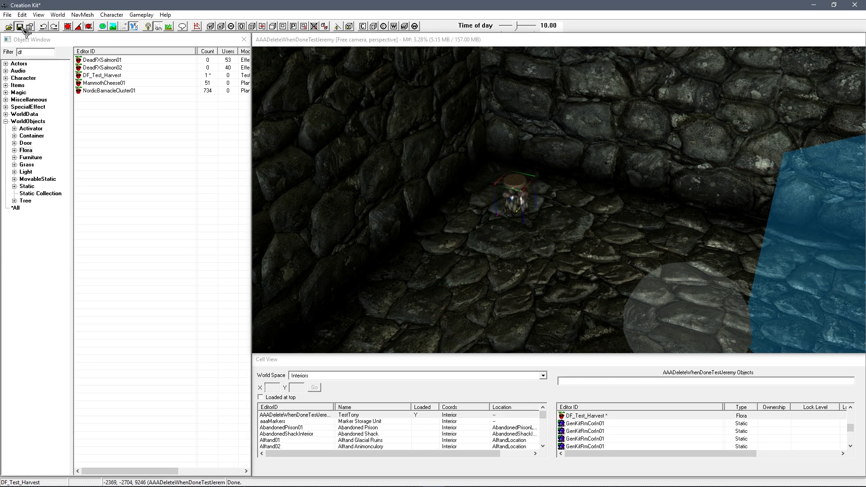
left_click(148, 179)
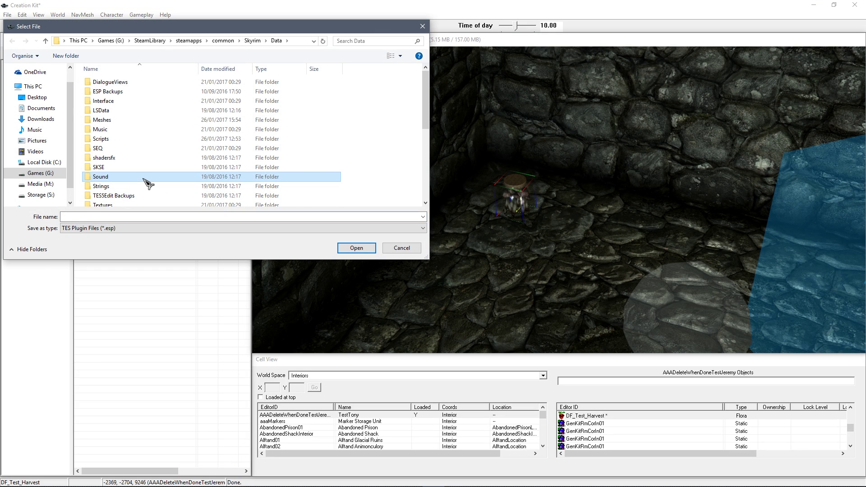
scroll(149, 183, "down", 10)
left_click(124, 88)
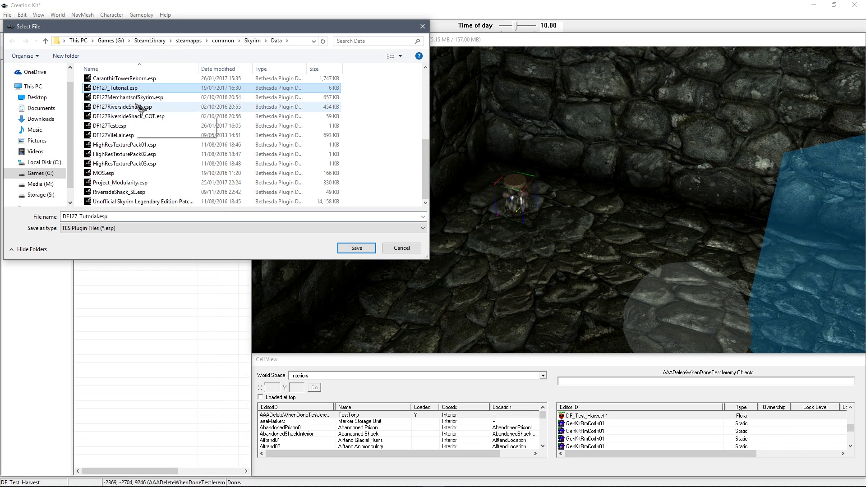
left_click(136, 126)
left_click(356, 247)
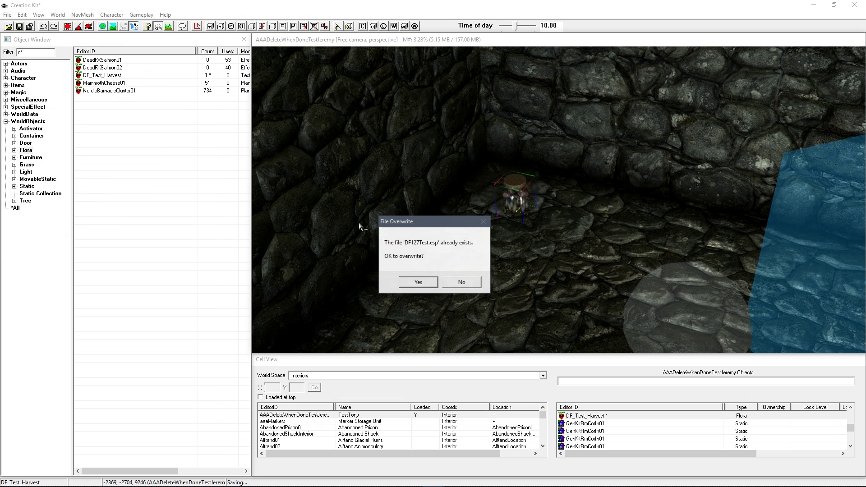
left_click(419, 282)
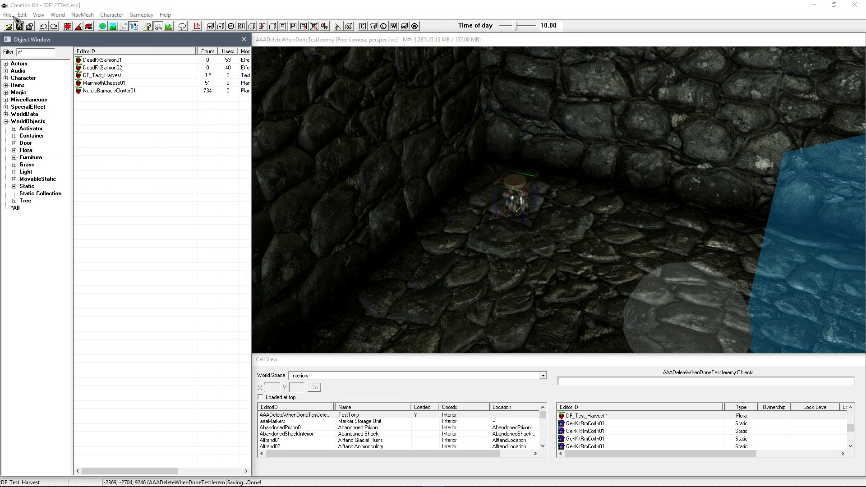
left_click(127, 84)
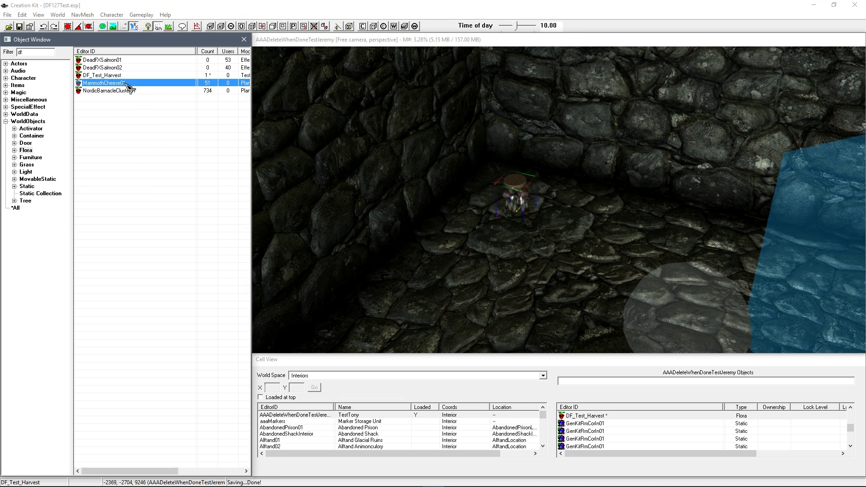
left_click(158, 112)
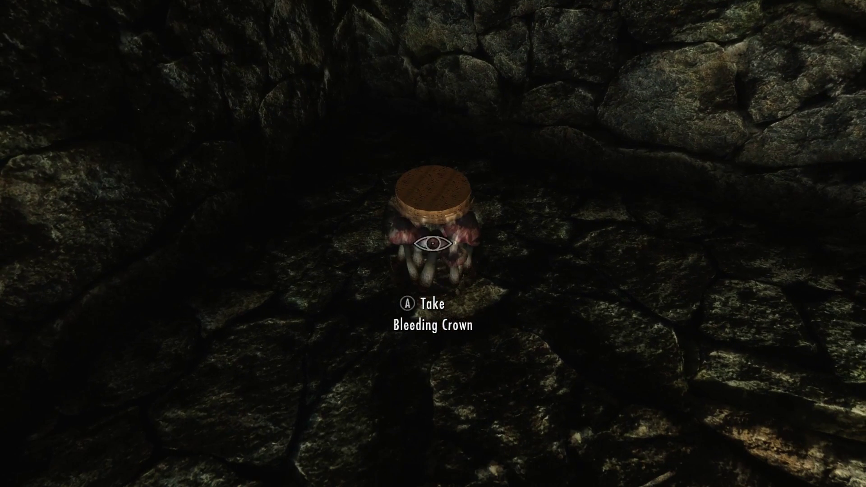
Take the Bleeding Crown growing in the test-cell jar
key("e")
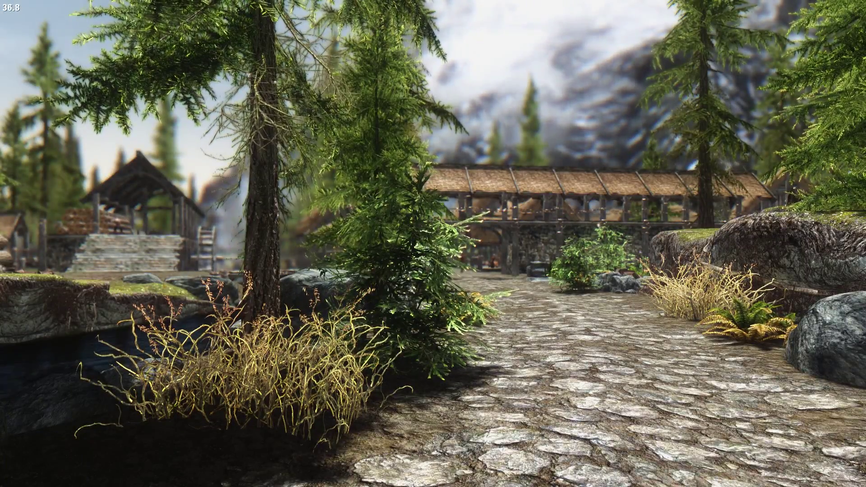
Travel to Riverwood with 'coc riverwood', return, and take the regrown Bleeding Crown
key("grave")
type("coc riverwood")
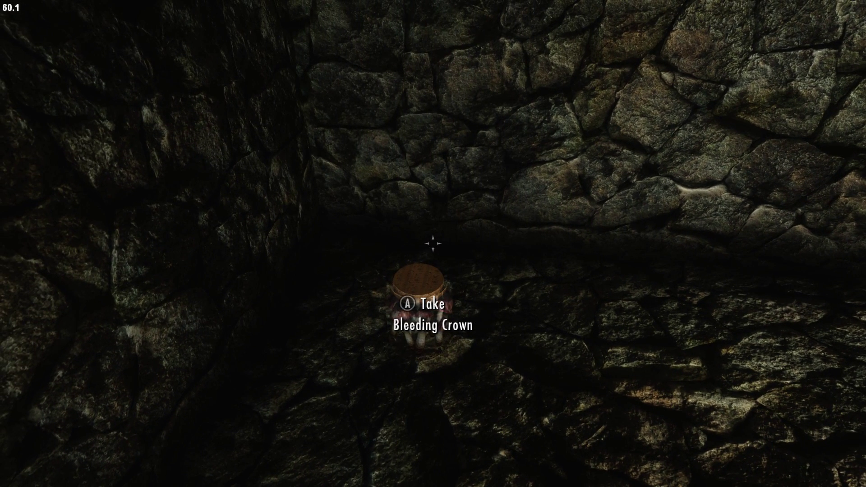
key("e")
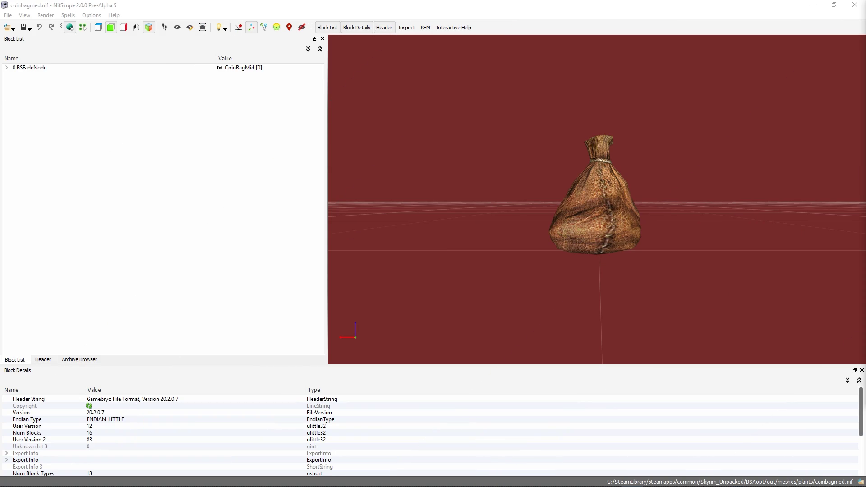
Orbit around the coin bag and select its CoinBagMid:1 mesh shape
left_click_drag(684, 105, 641, 127)
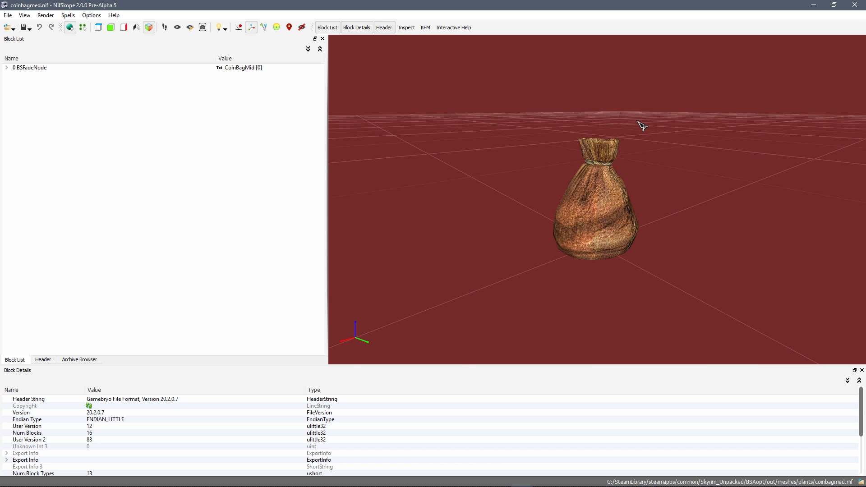
scroll(631, 127, "up", 2)
left_click_drag(550, 143, 558, 151)
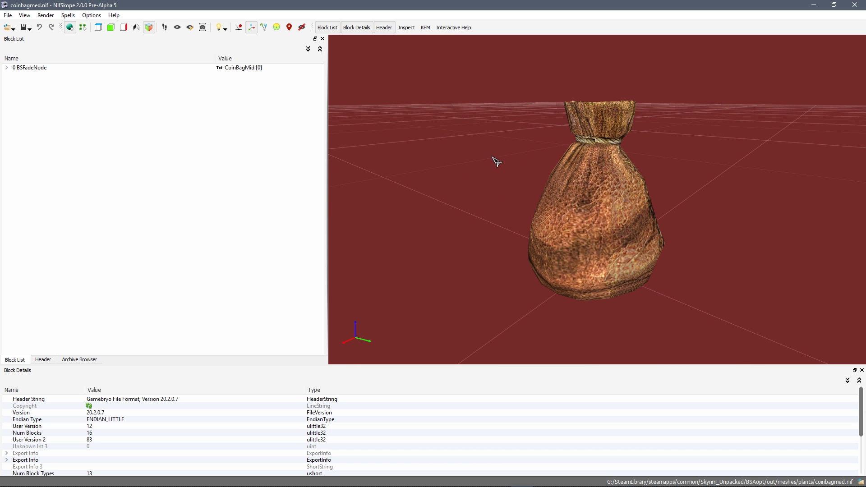
left_click_drag(497, 160, 497, 156)
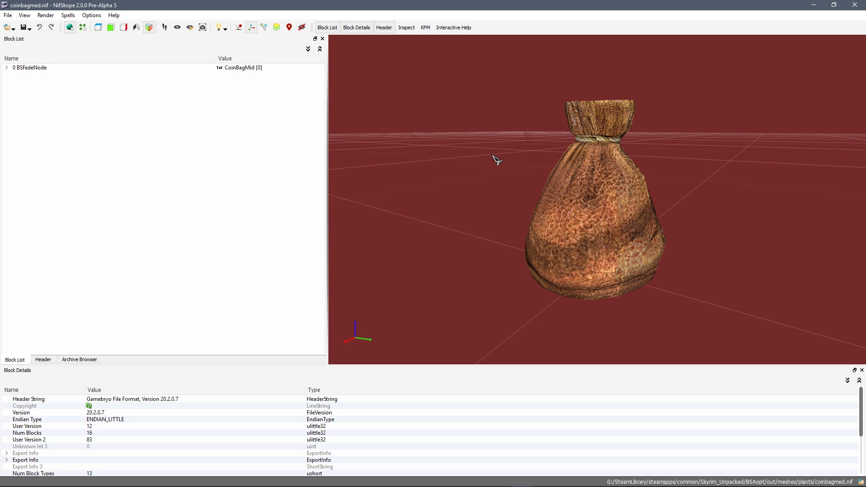
left_click_drag(496, 160, 500, 154)
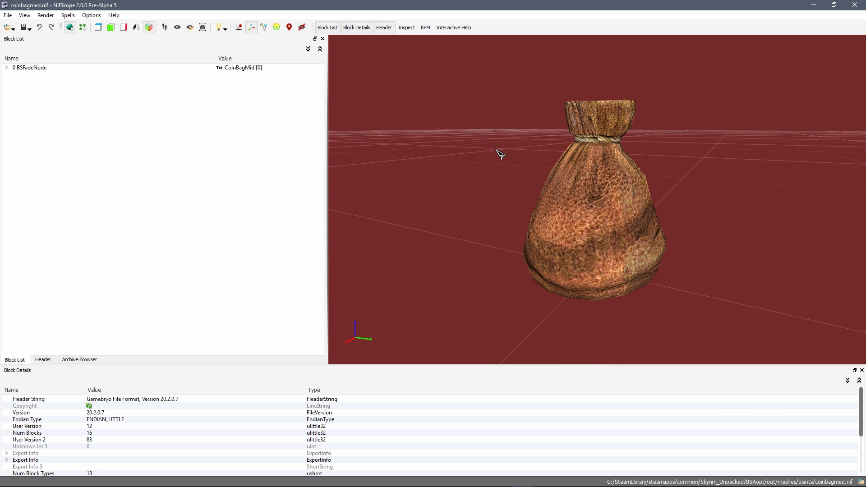
left_click(490, 171)
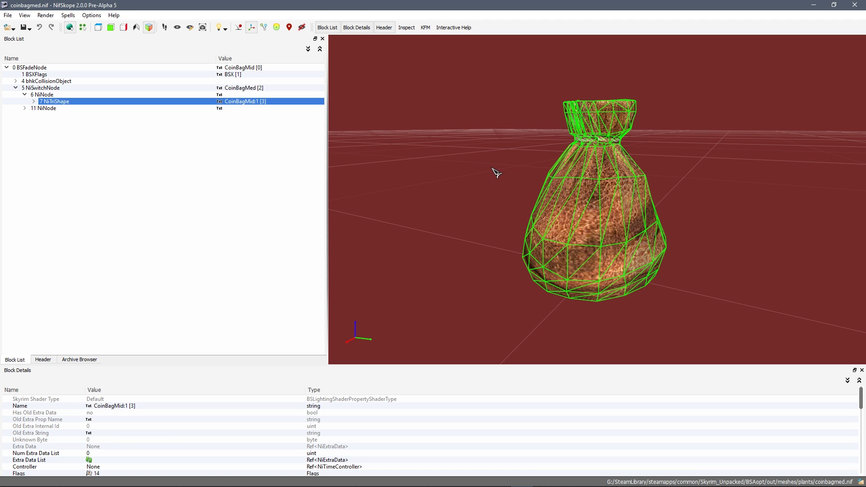
Expand 11 NiNode to view the EditorMarker shape, then reselect CoinBagMid:1
left_click(43, 110)
left_click(25, 108)
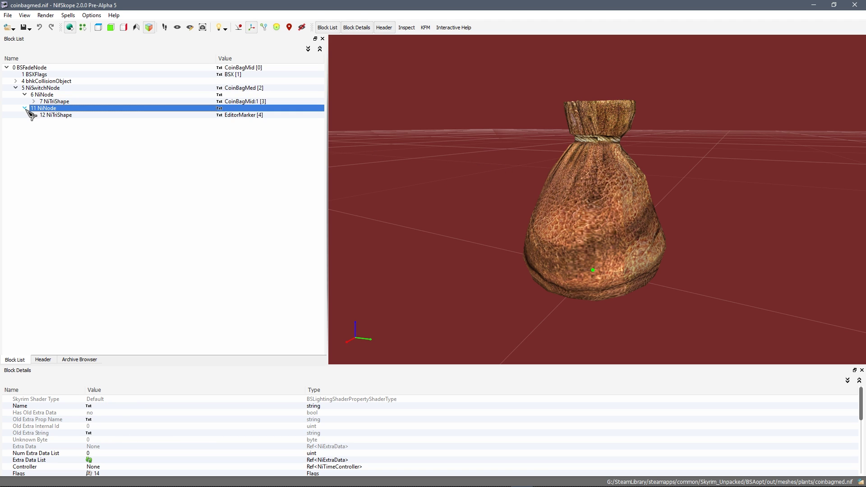
left_click(57, 116)
mouse_move(523, 175)
left_mouse_down()
mouse_move(479, 168)
mouse_move(518, 178)
left_mouse_up()
left_click(70, 102)
Remove the CoinBagMid:1 shape branch from the coin bag mesh
right_click(70, 102)
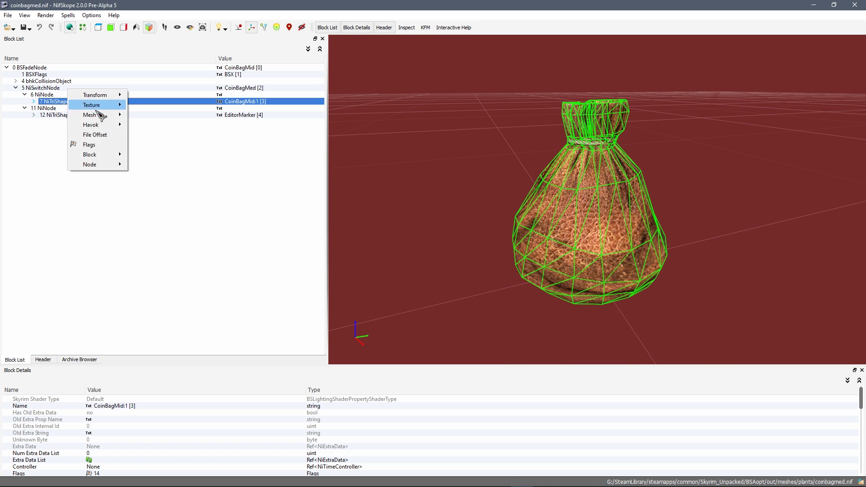
mouse_move(116, 155)
left_click(175, 197)
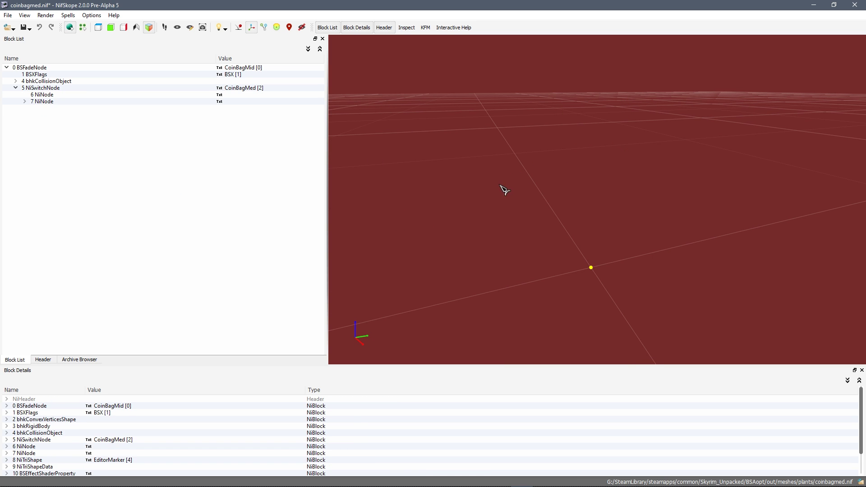
Expand 7 NiNode and orbit around the remaining EditorMarker wireframe
left_click(26, 102)
left_click(52, 109)
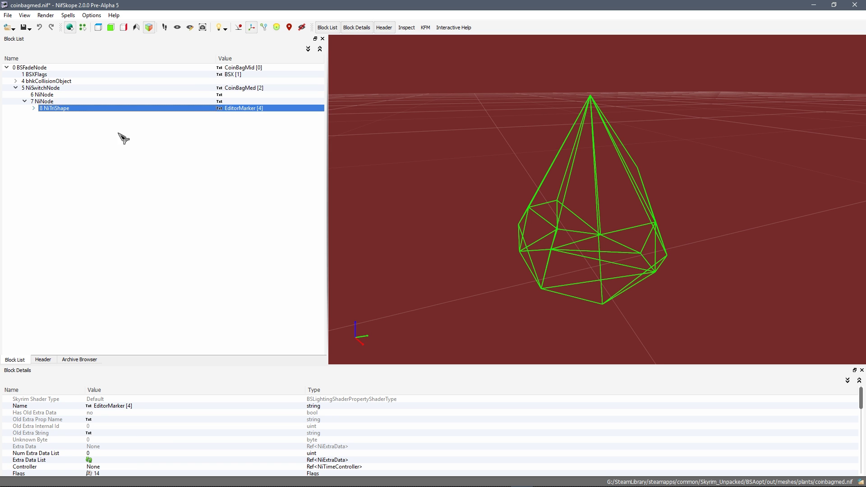
mouse_move(493, 209)
left_mouse_down()
mouse_move(475, 176)
mouse_move(621, 179)
mouse_move(584, 194)
mouse_move(639, 189)
left_mouse_up()
left_click_drag(541, 195, 553, 202)
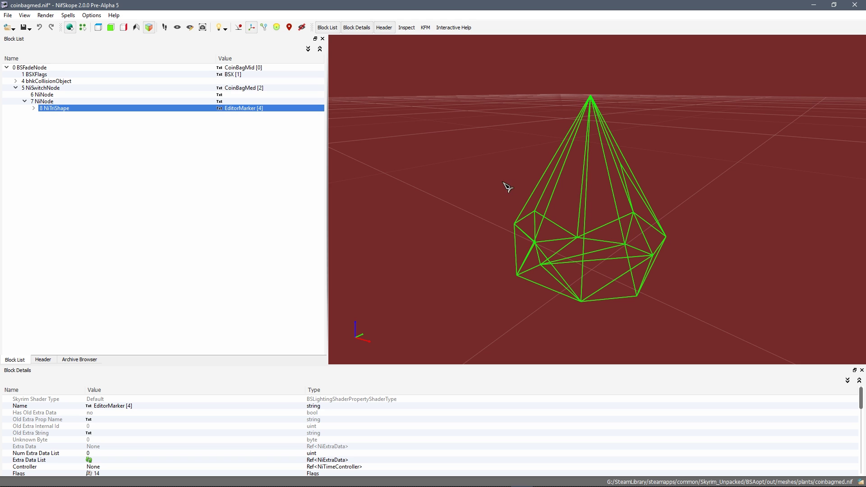
left_click_drag(507, 187, 505, 175)
Check the block tree, comparing the now-empty 6 NiNode with the EditorMarker shape
left_click(52, 89)
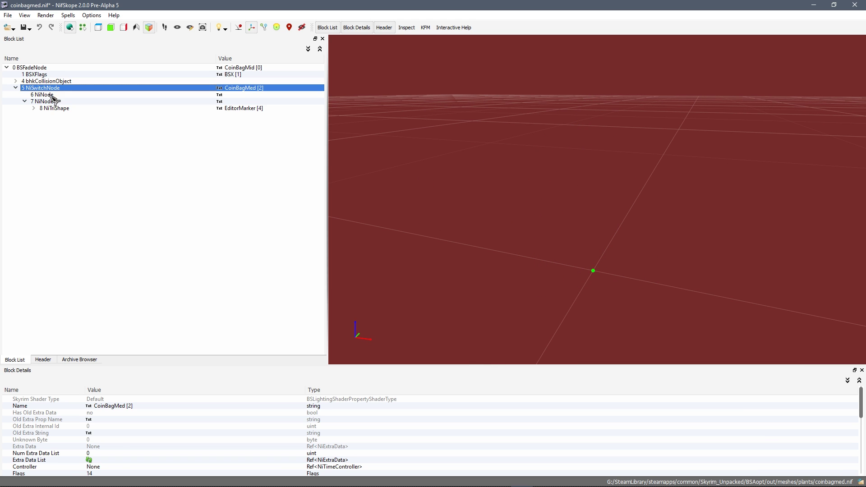
left_click(52, 95)
left_click(52, 101)
left_click(53, 109)
left_click(53, 95)
left_click(54, 109)
left_click(55, 95)
left_click(56, 109)
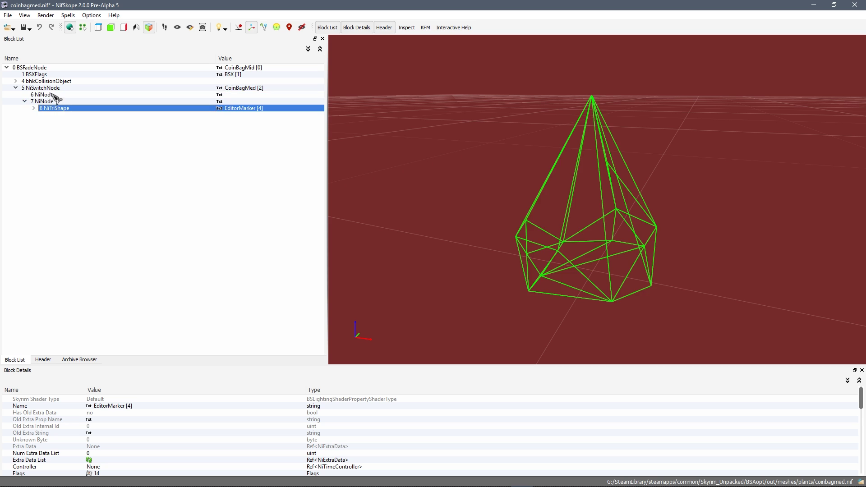
left_click(54, 94)
left_click(57, 108)
left_click(54, 95)
left_click(70, 108)
Rotate the view over the emptied 6 NiNode's grid, then close coinbagmed.nif
left_click_drag(523, 230, 498, 188)
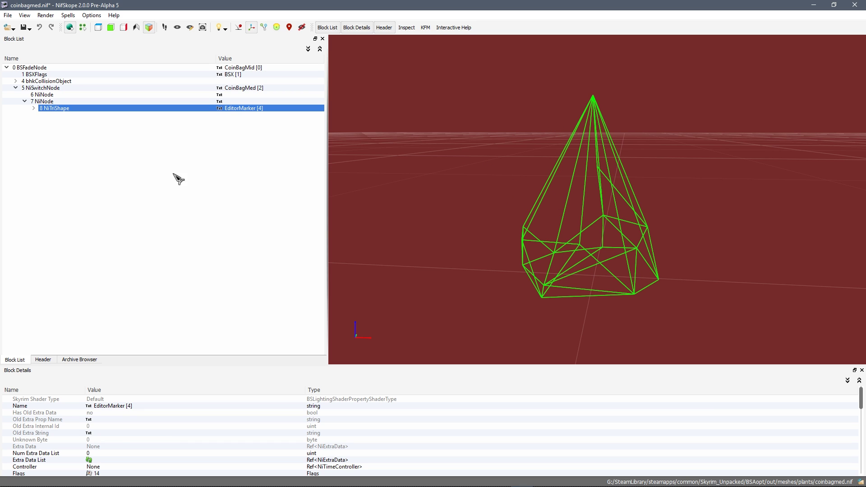
left_click(48, 96)
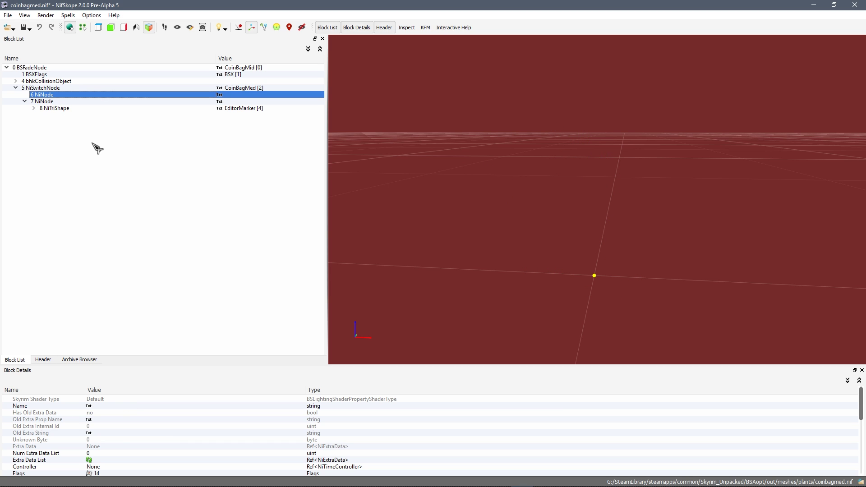
left_click_drag(470, 191, 469, 169)
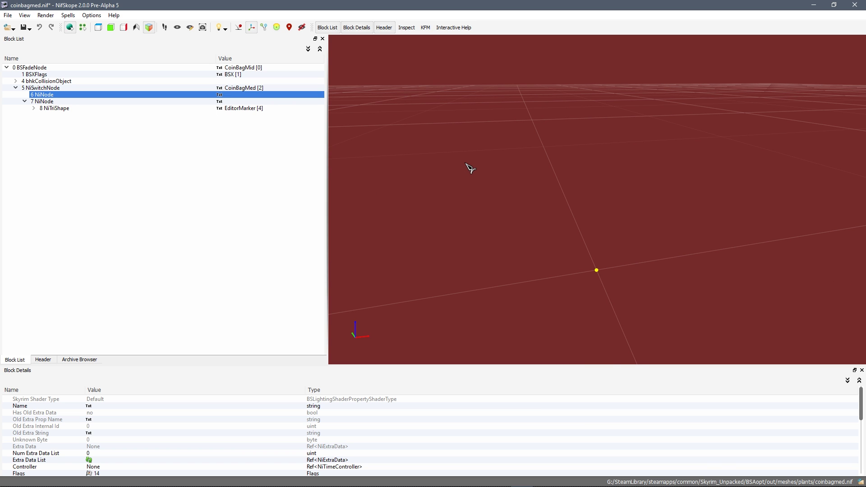
left_click_drag(475, 184, 485, 181)
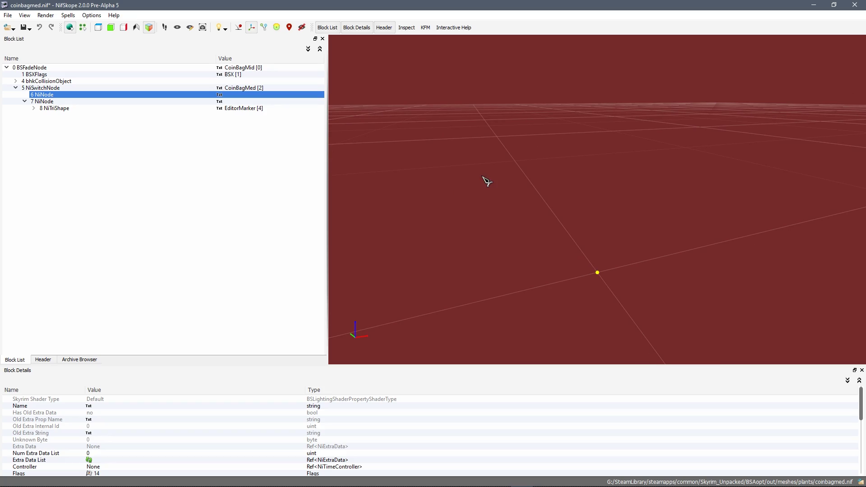
left_click(854, 5)
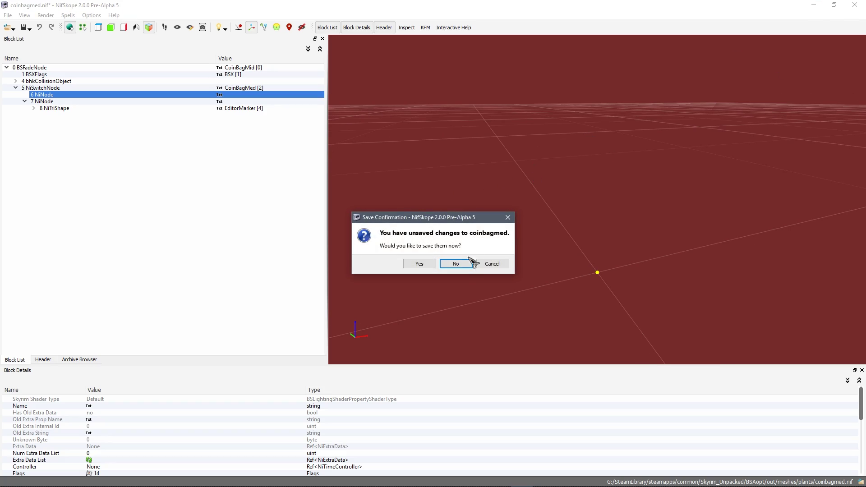
Decline saving the coin bag mesh changes so NifSkope closes
left_click(456, 263)
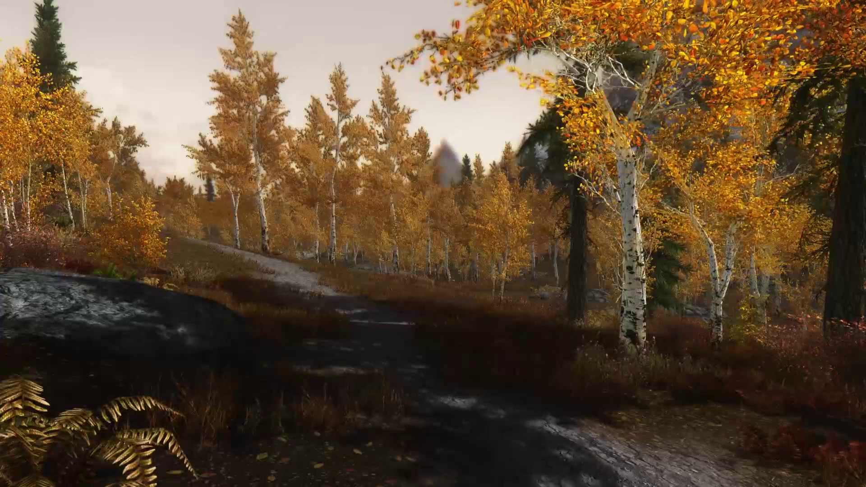